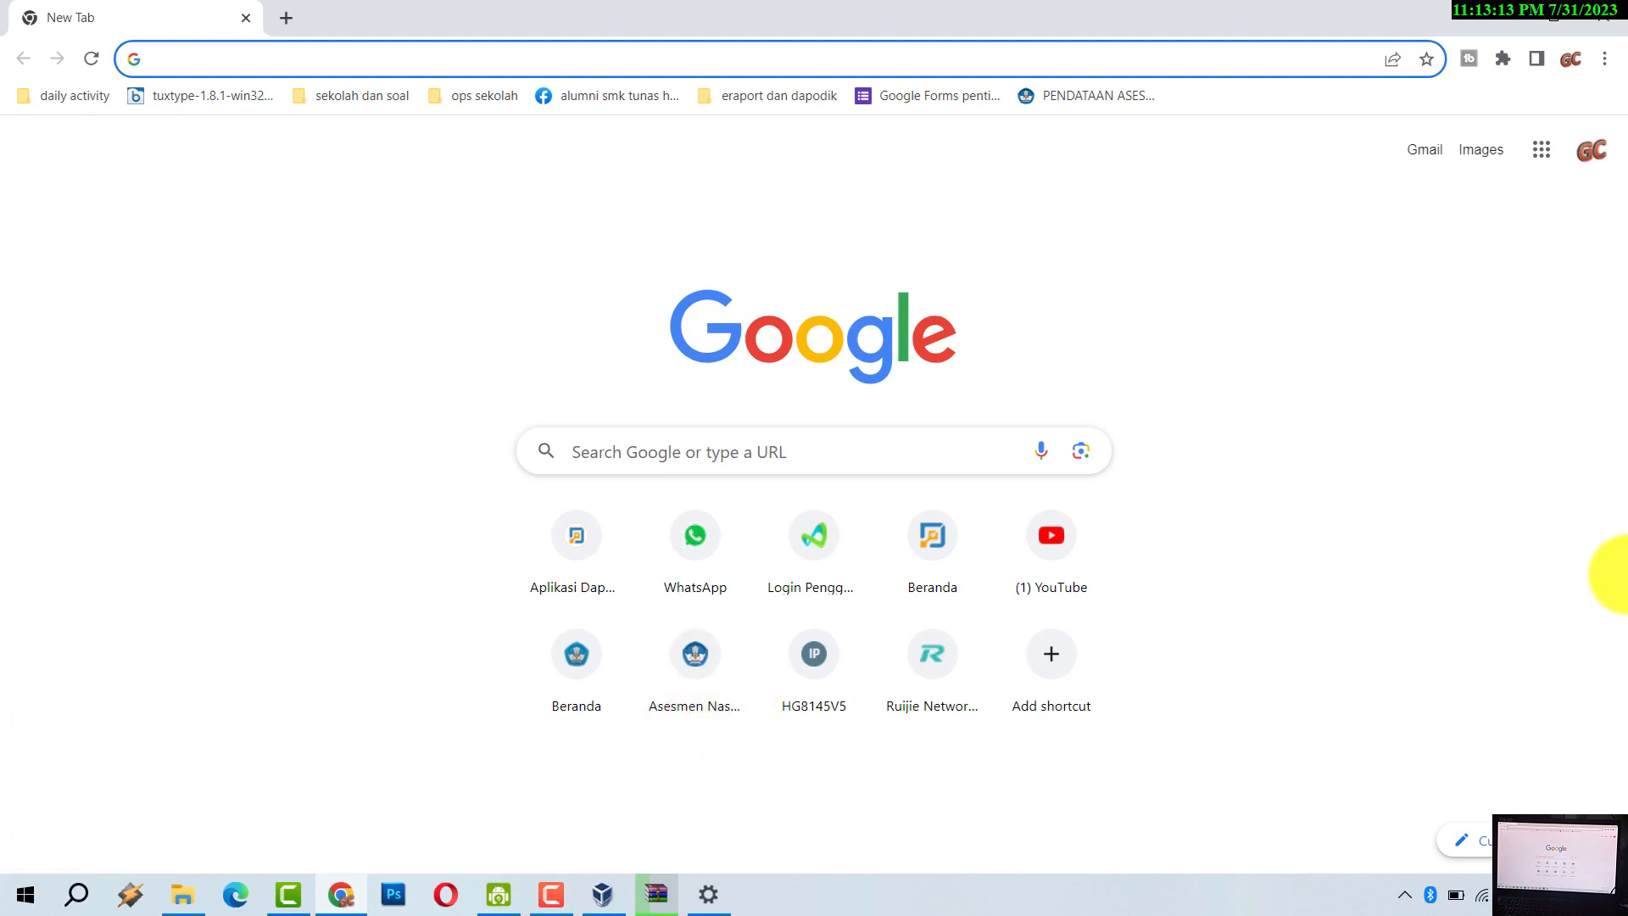
- Load anbk.kemdikbud.go.id from the 'anb' autocomplete, then dismiss the Run box
type("anbk.kemdikbud.go.id")
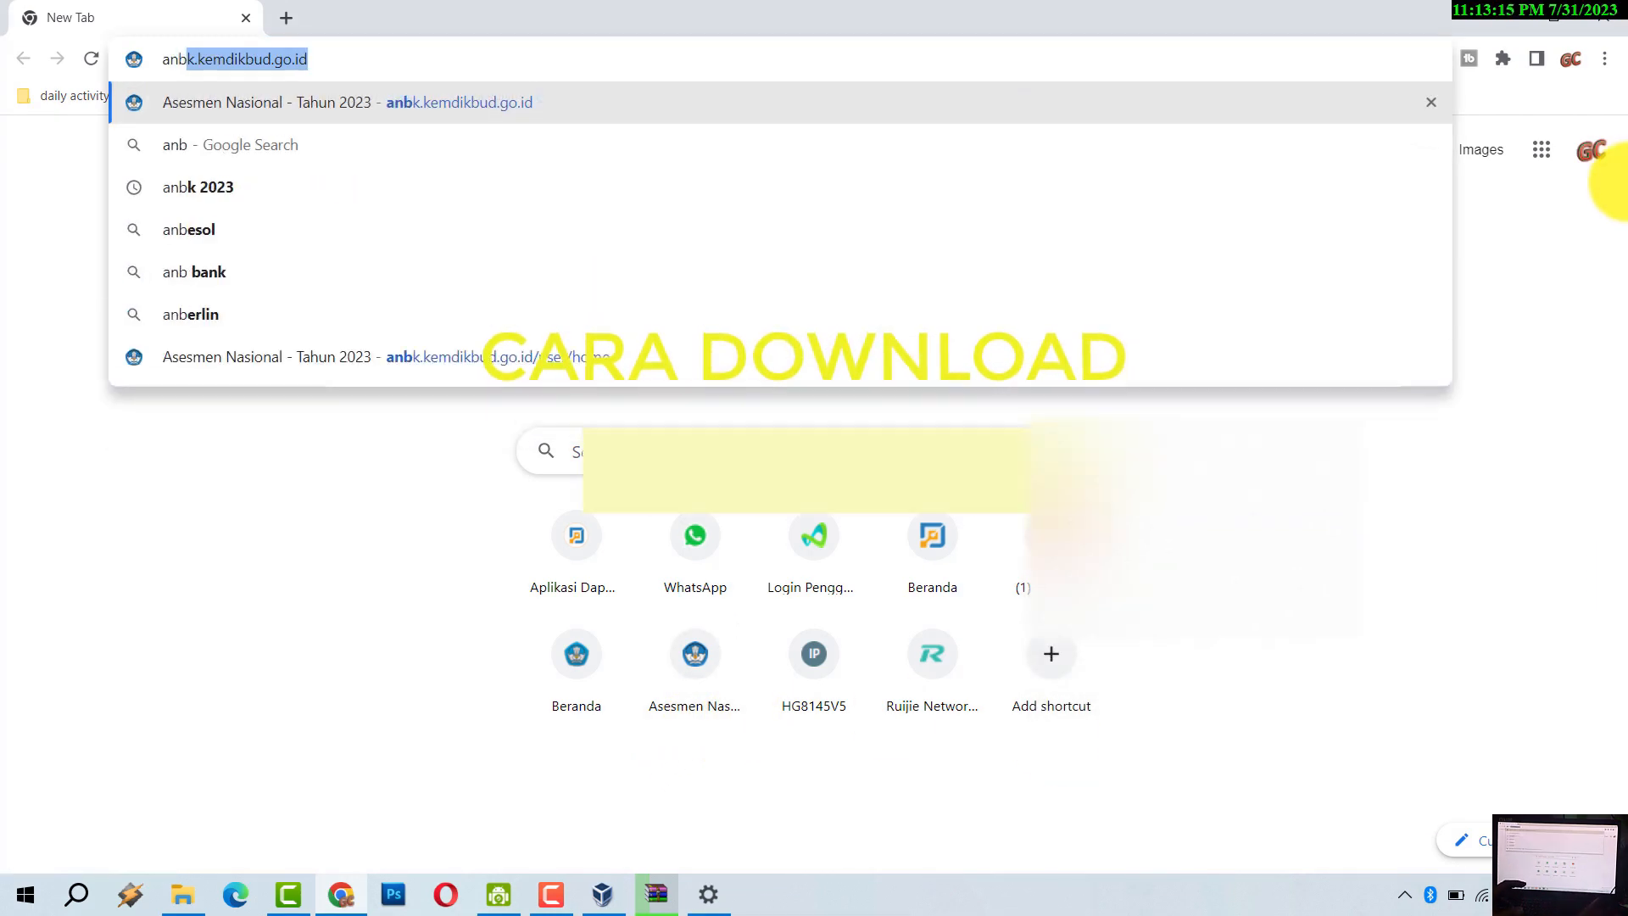
key("Right")
key("Return")
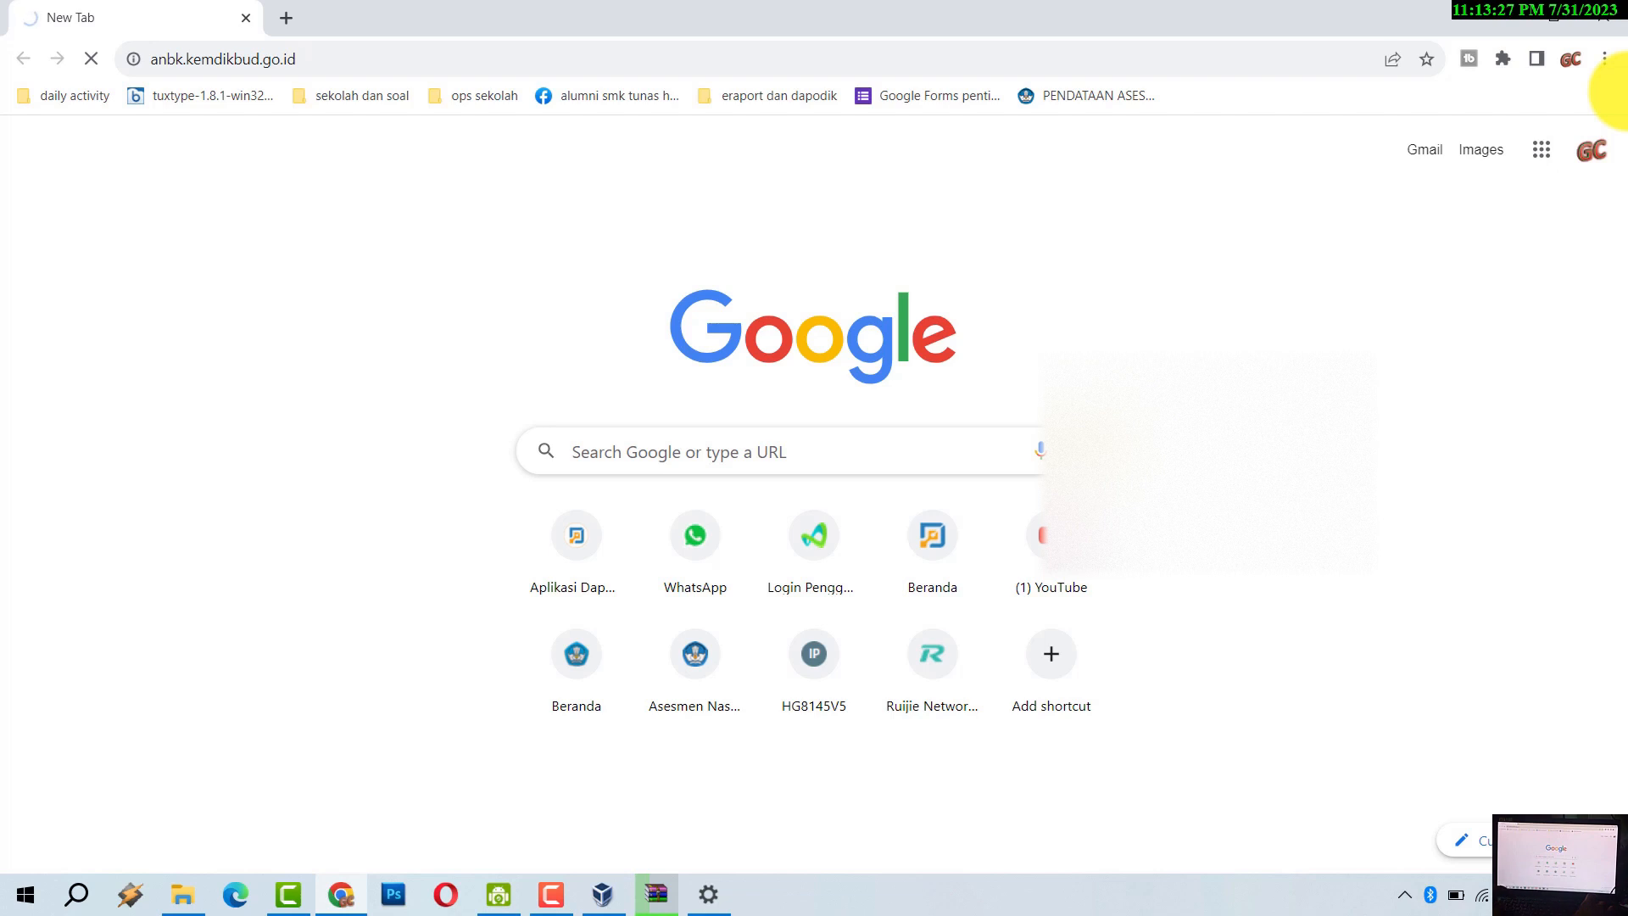
key("super+r")
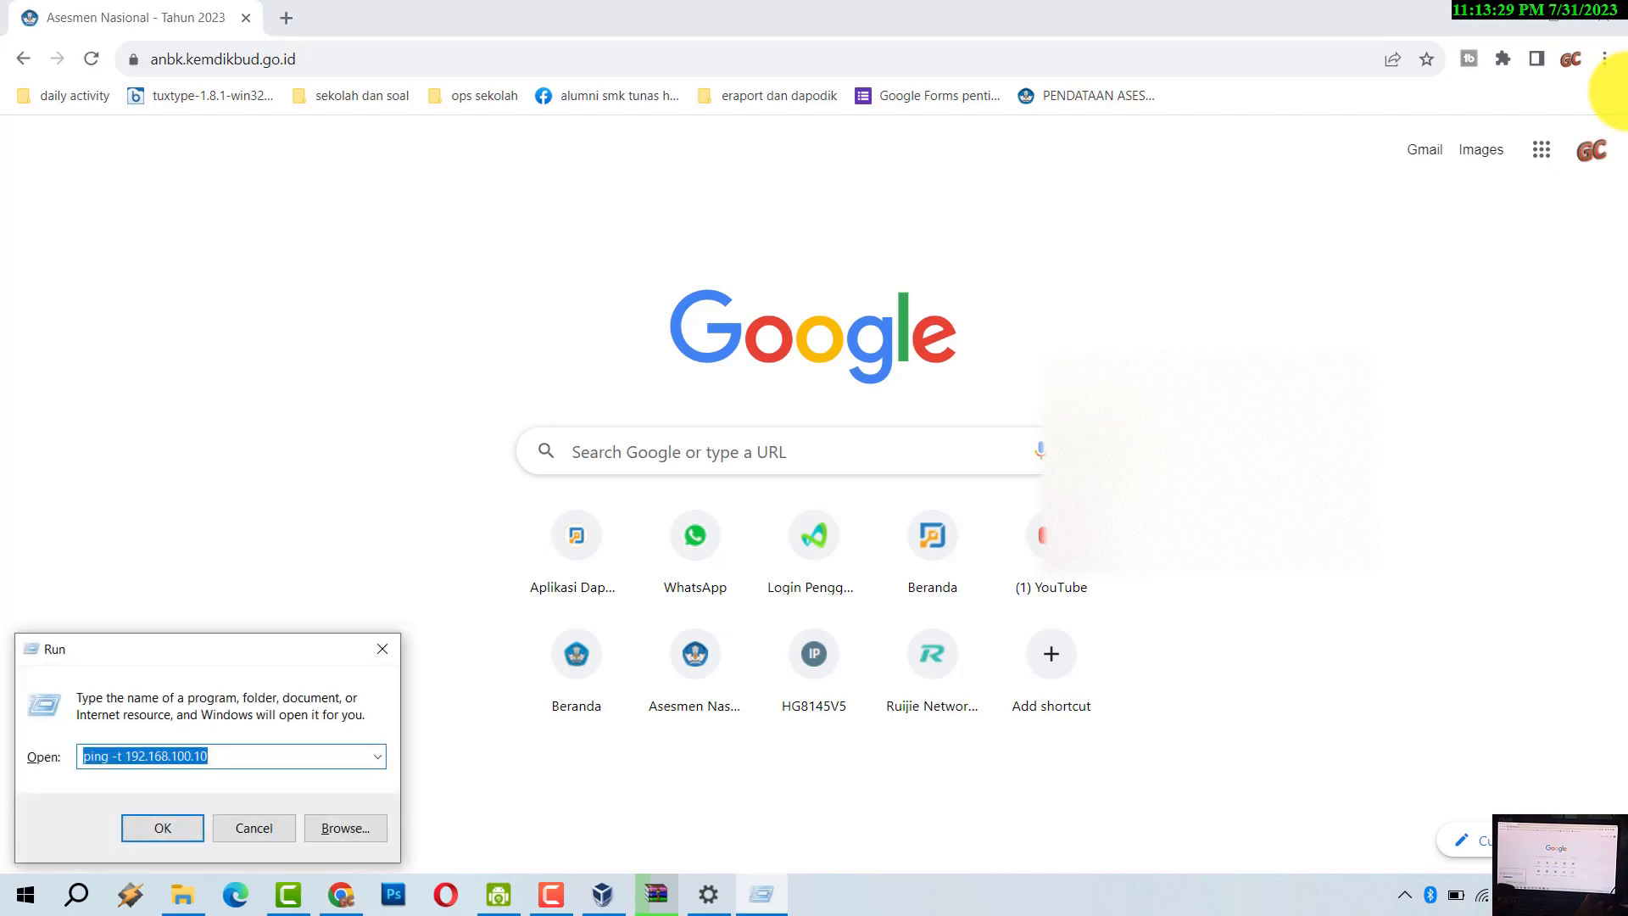
key("Return")
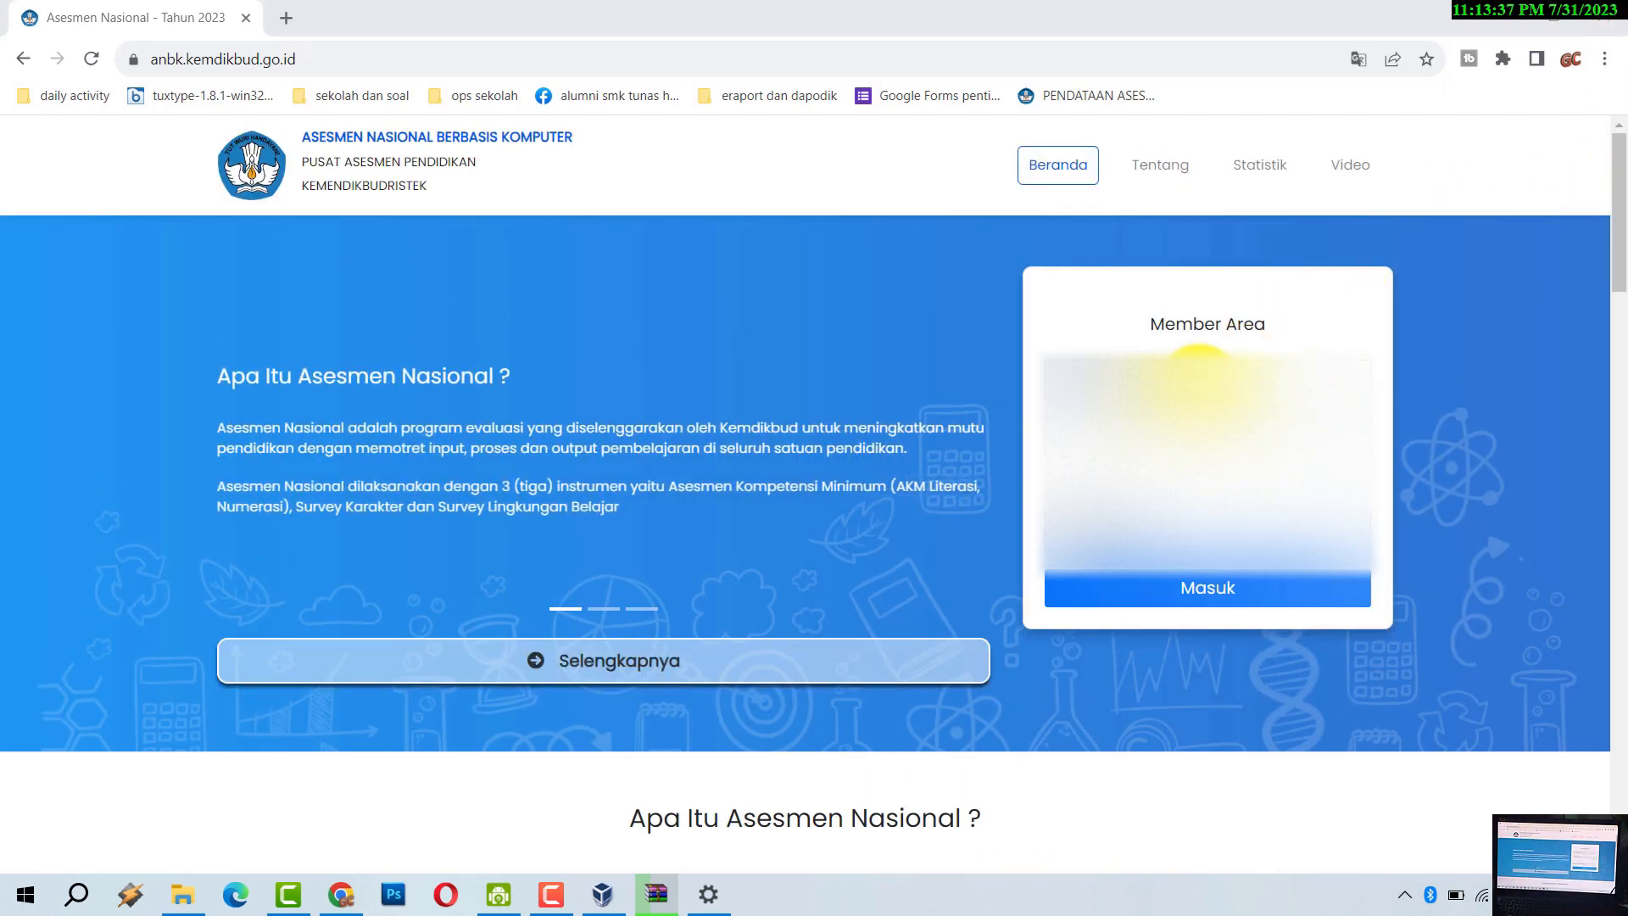
- Sign in to the Member Area with the saved username and password and the security code
left_click(1199, 382)
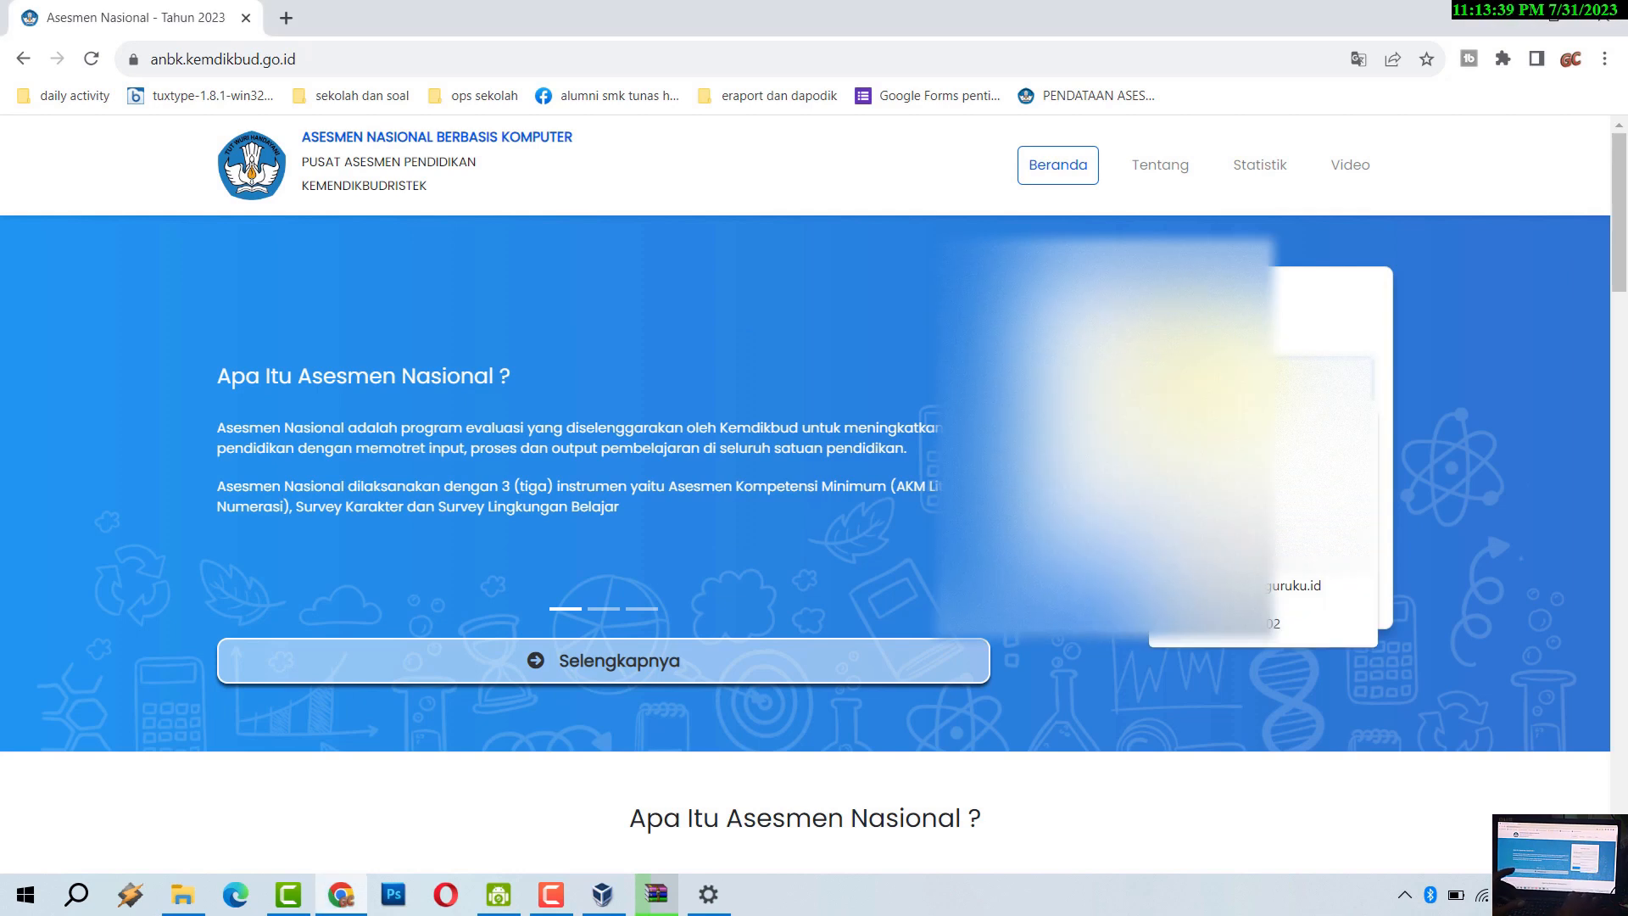
left_click(1212, 550)
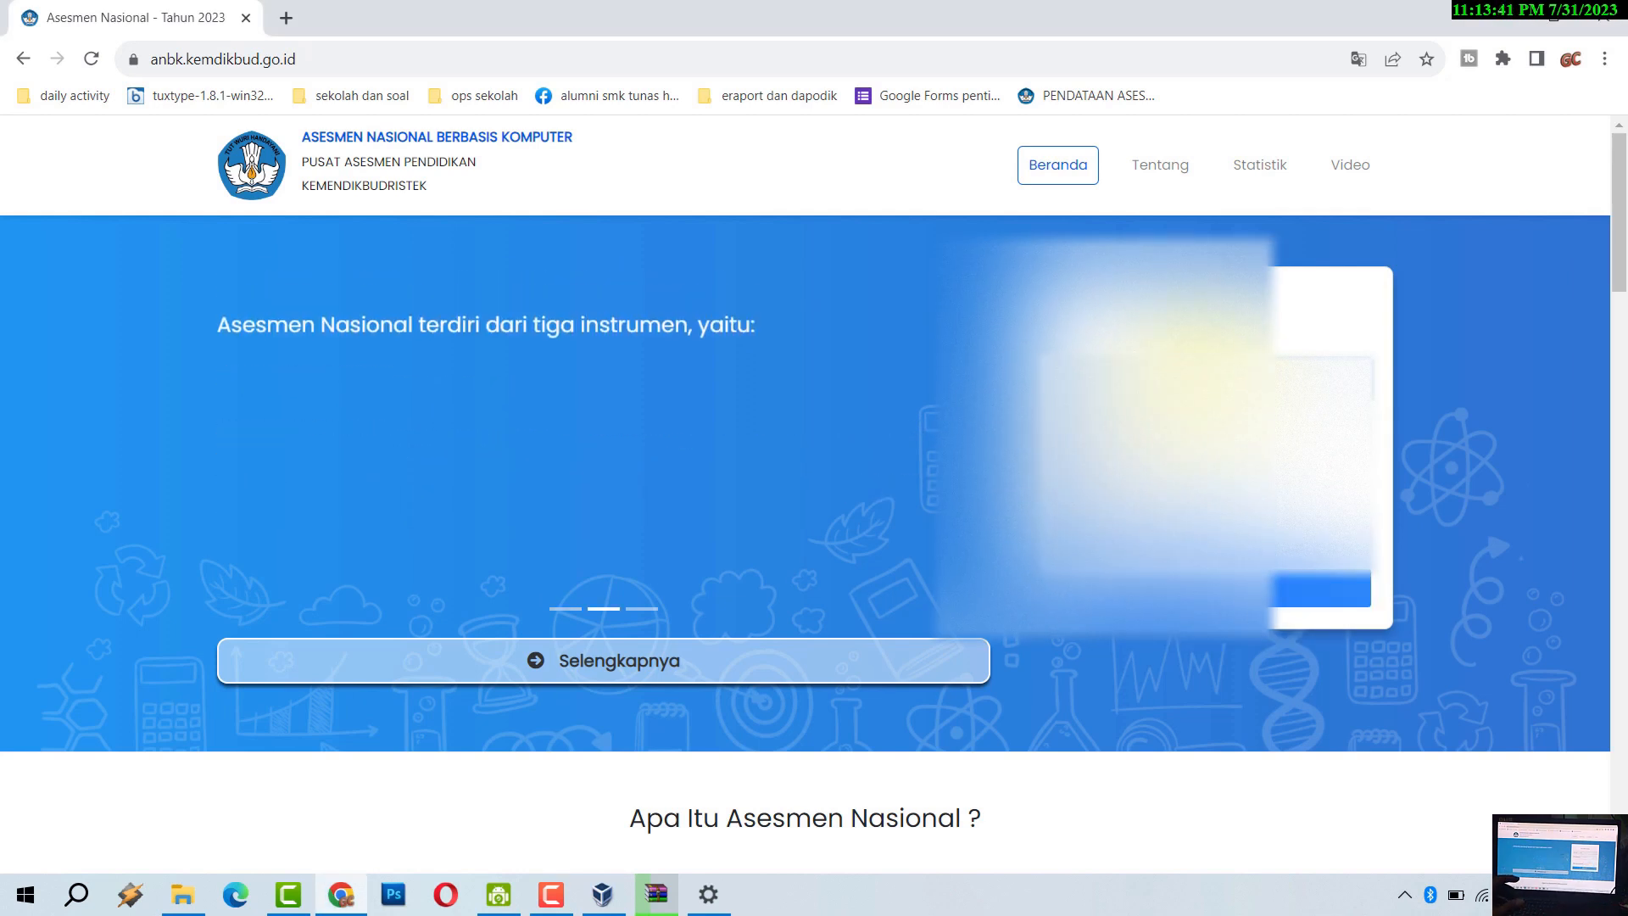
left_click(1205, 428)
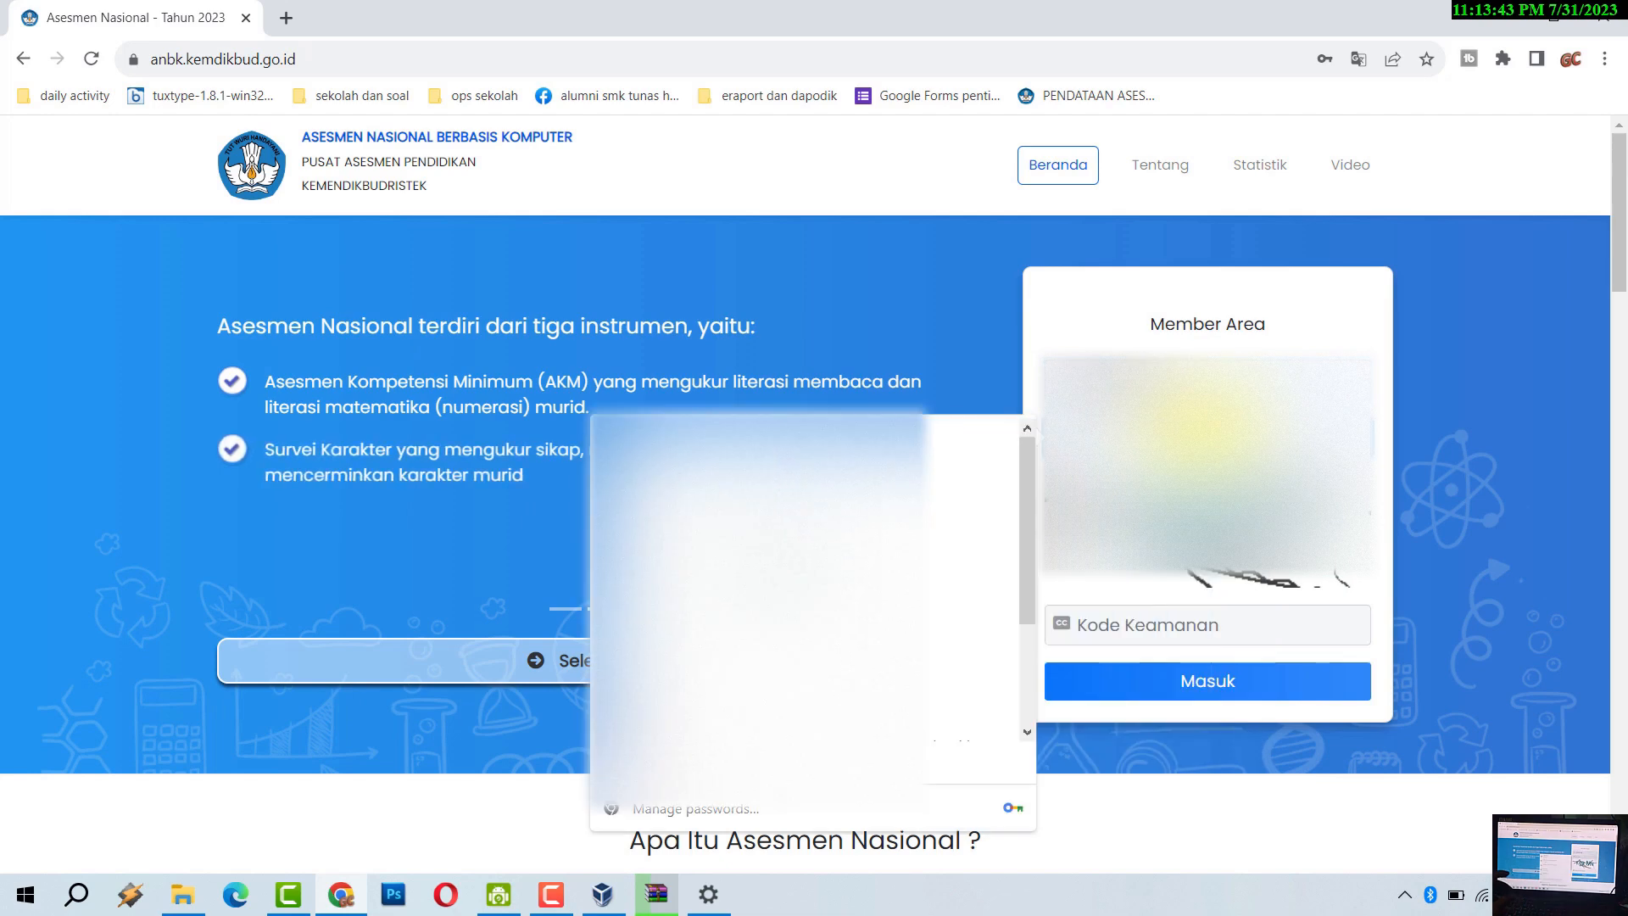
left_click(1184, 624)
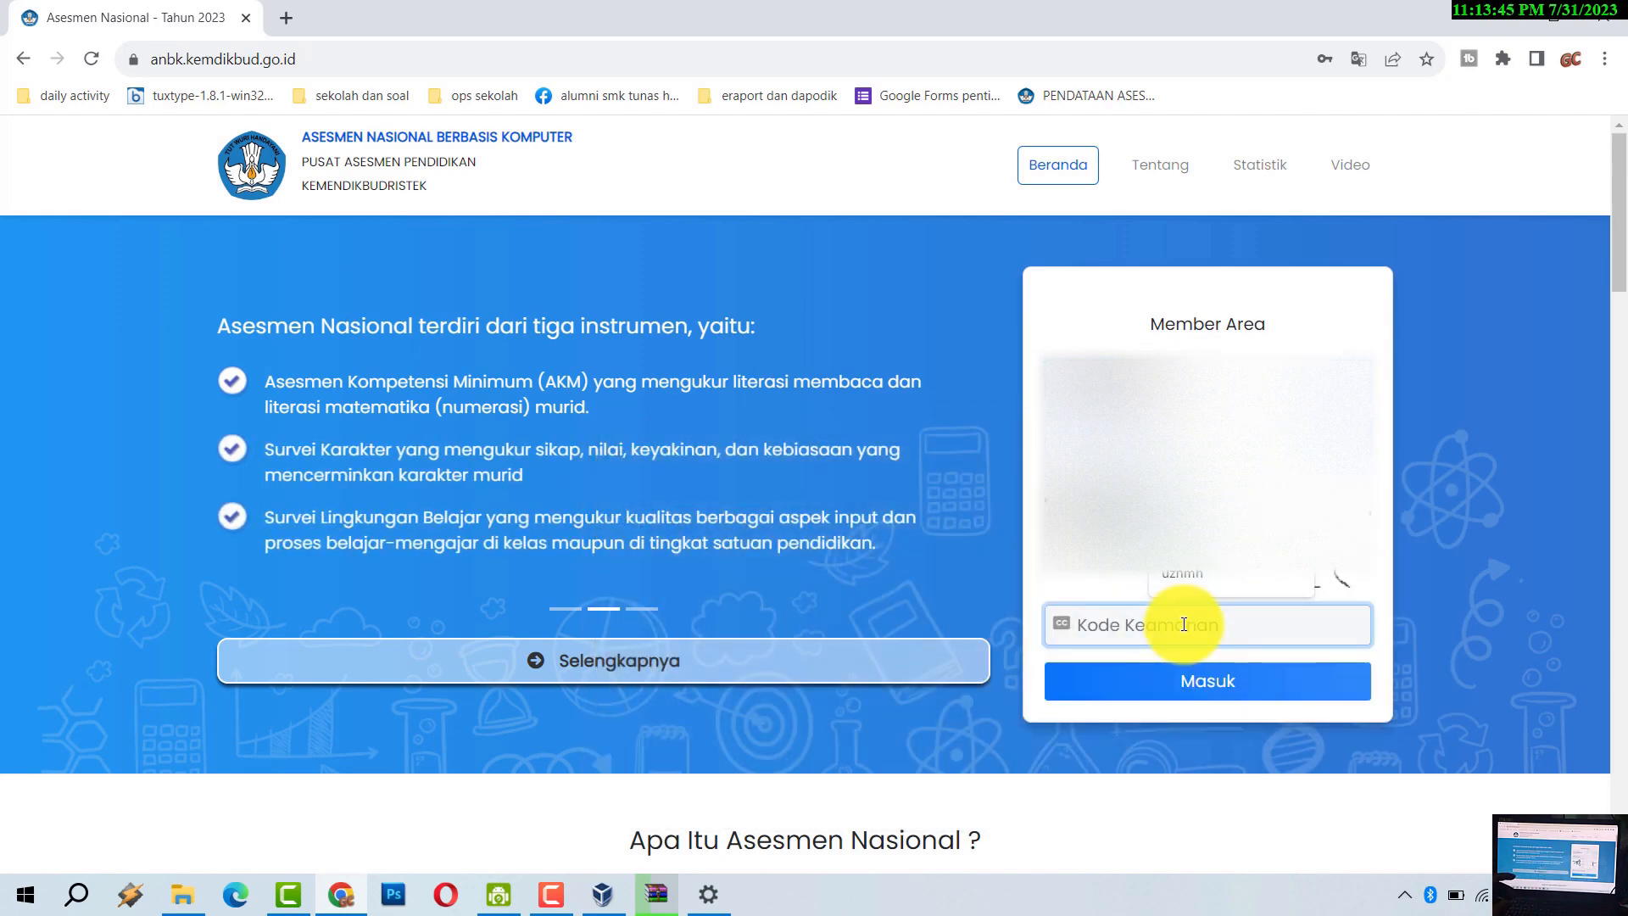
type("kg")
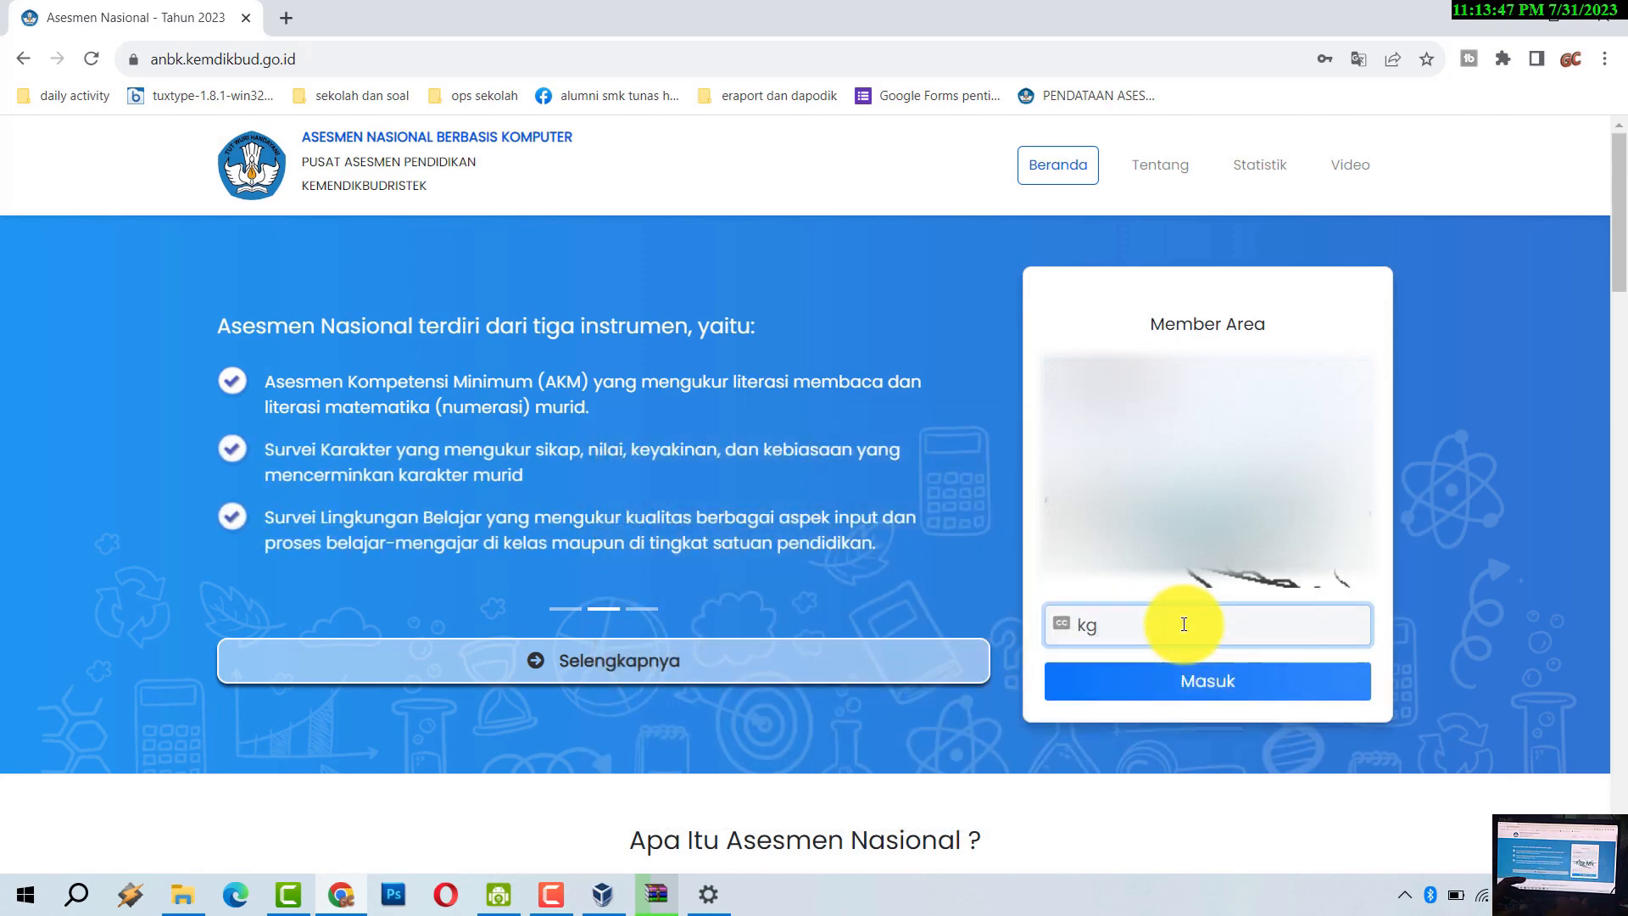
type("zmn")
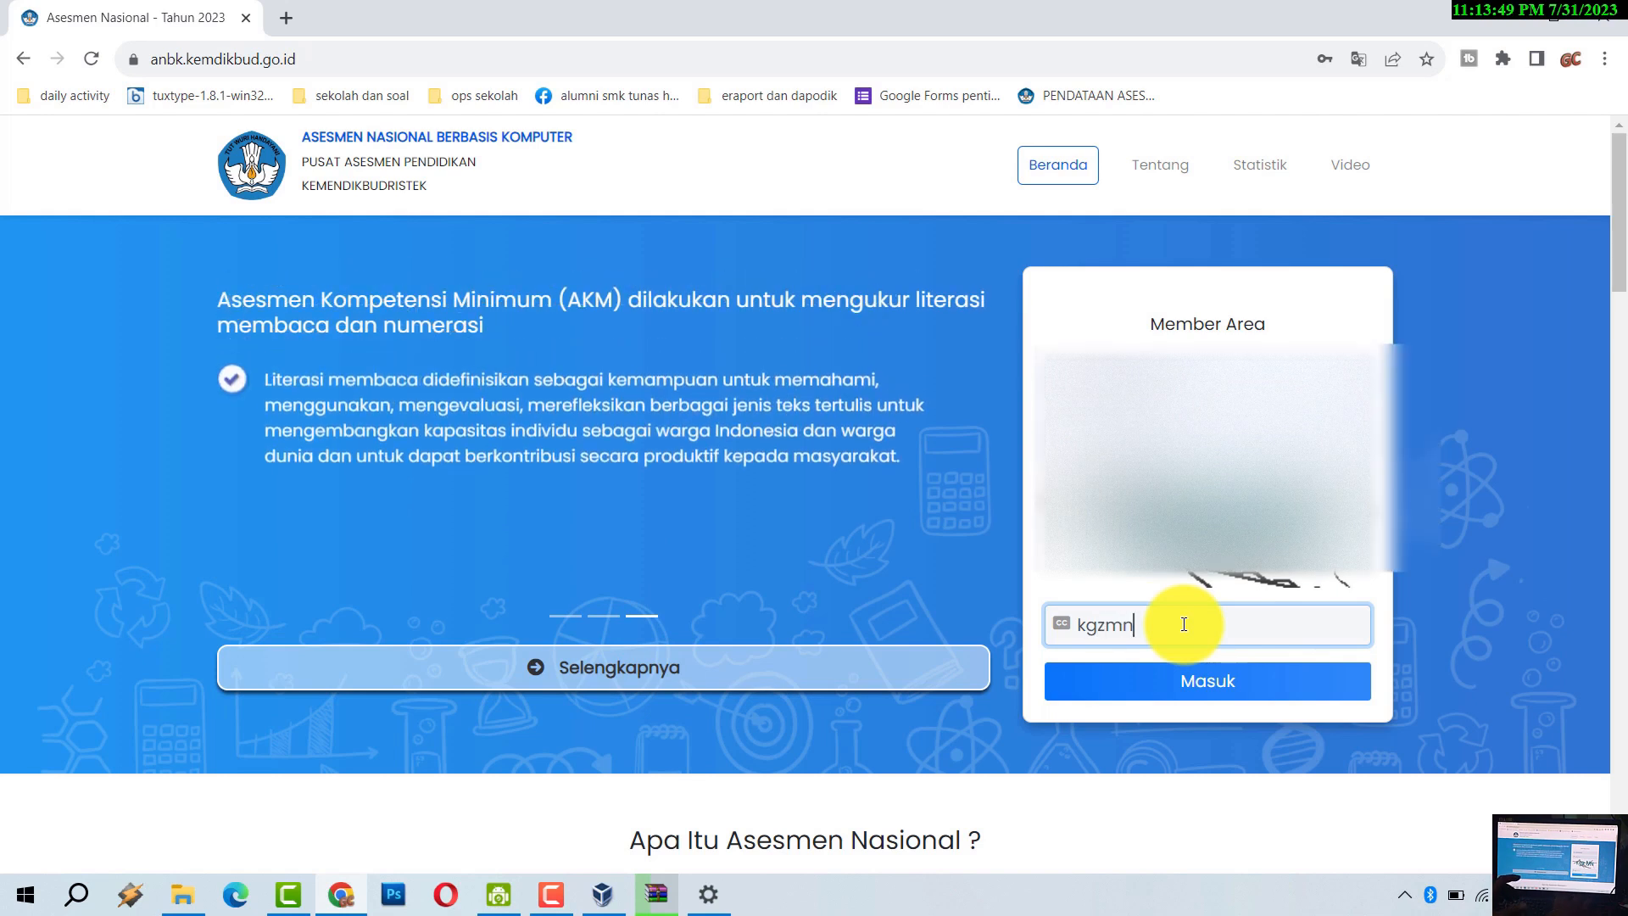
left_click(1282, 688)
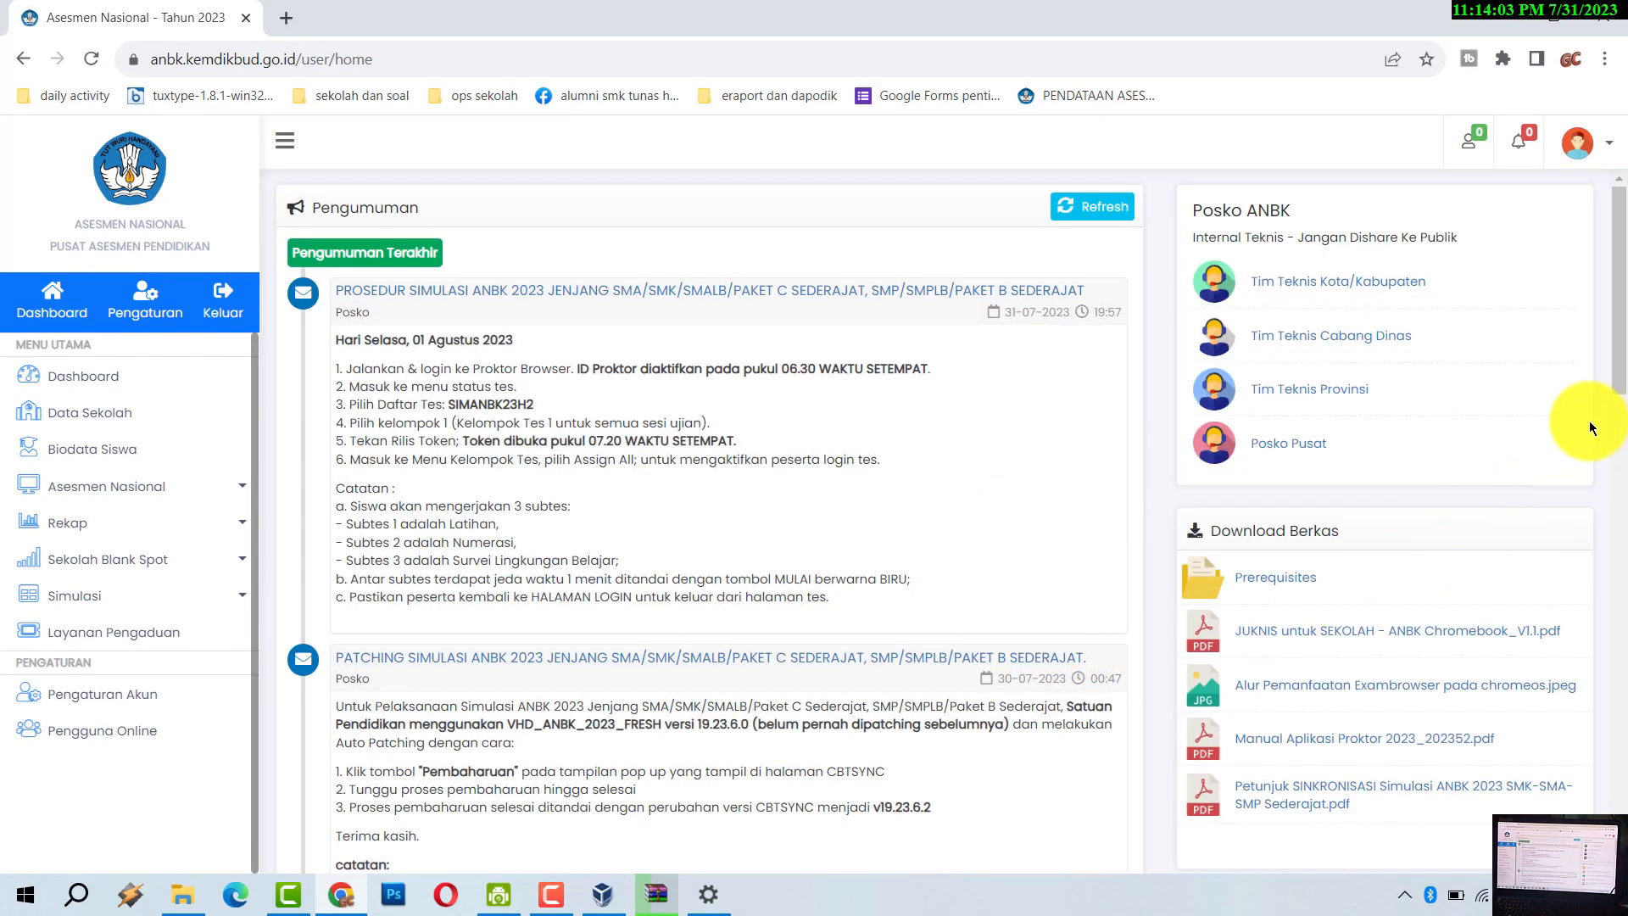
- Scroll to Download Berkas, expand Prerequisites, and start downloading ExambrowserAdmin_23.0720.rar
left_click_drag(1621, 379, 1623, 434)
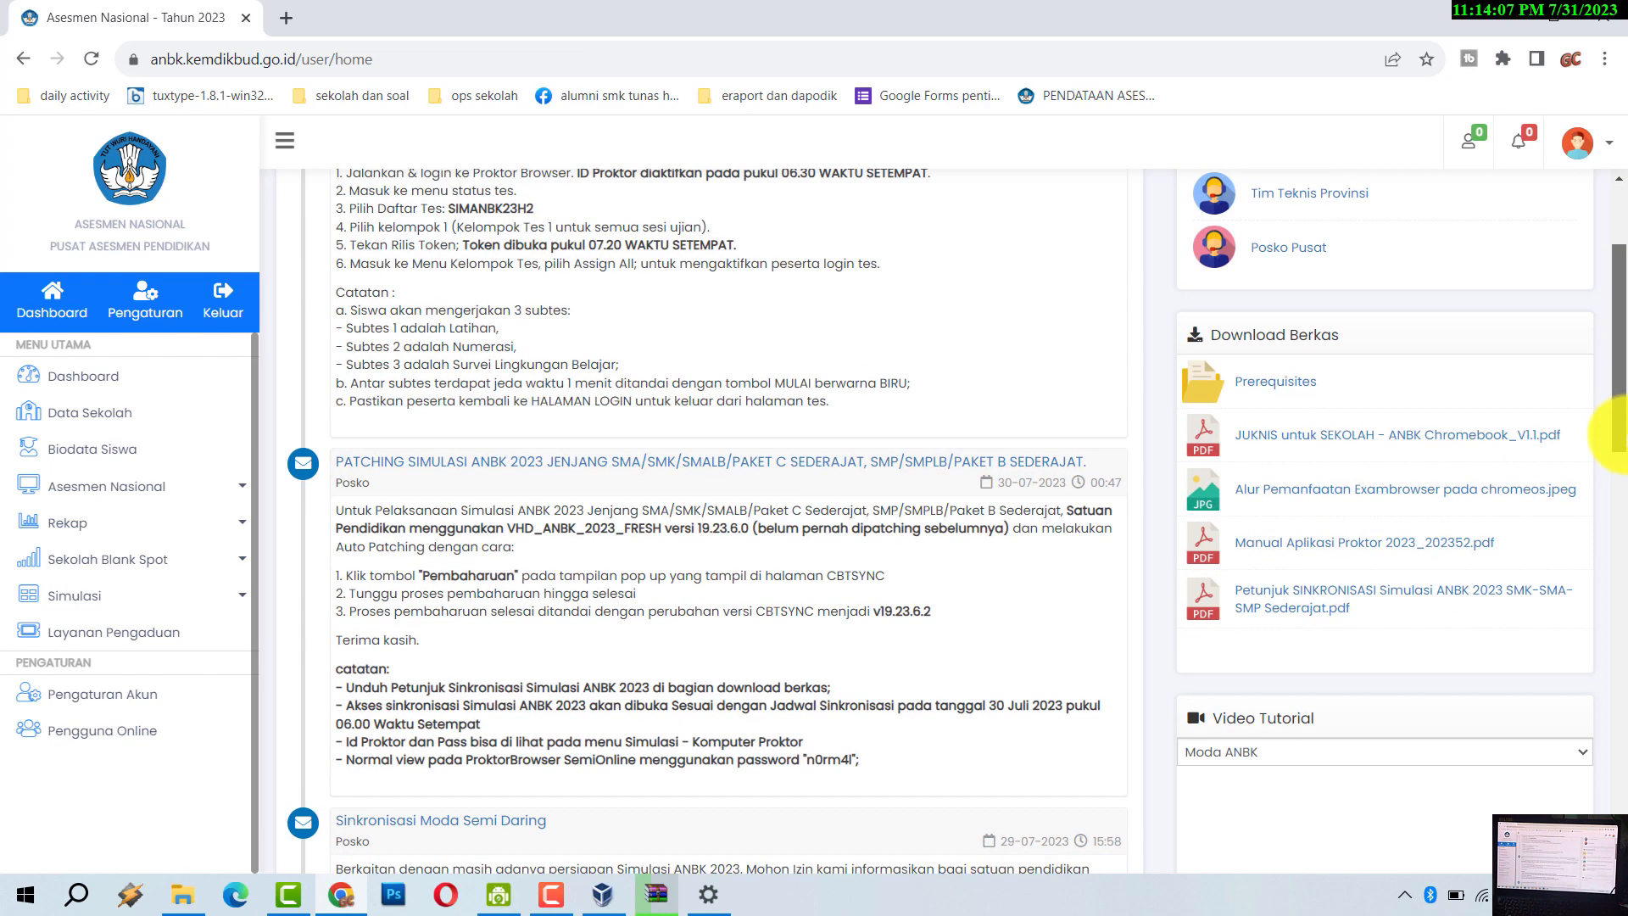
left_click(1276, 386)
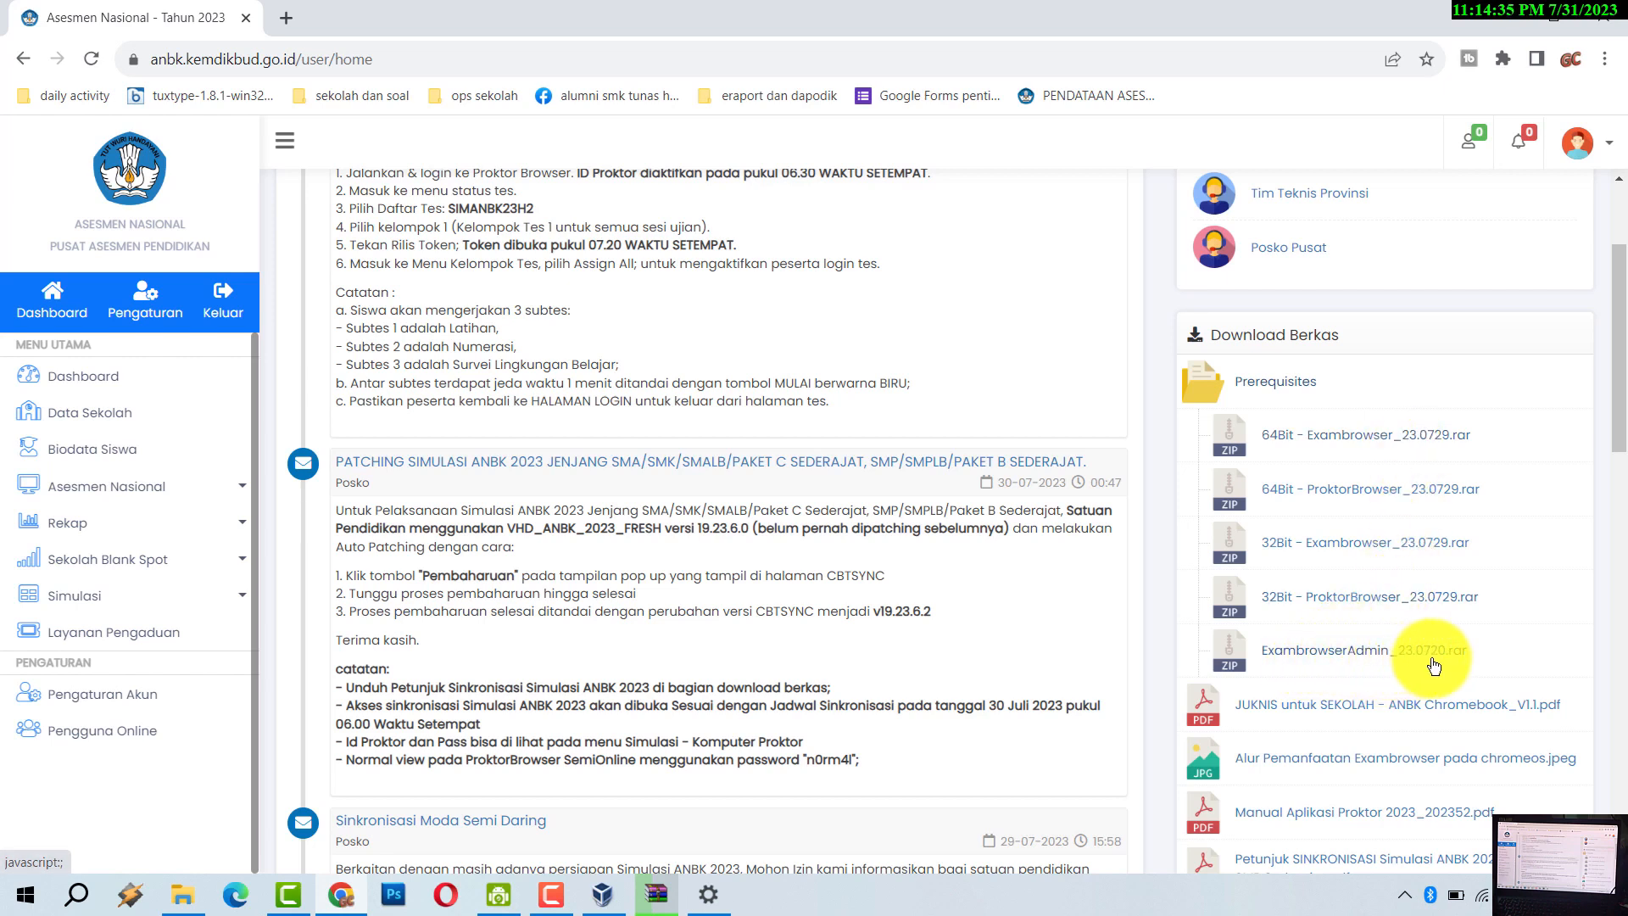
left_click(1320, 660)
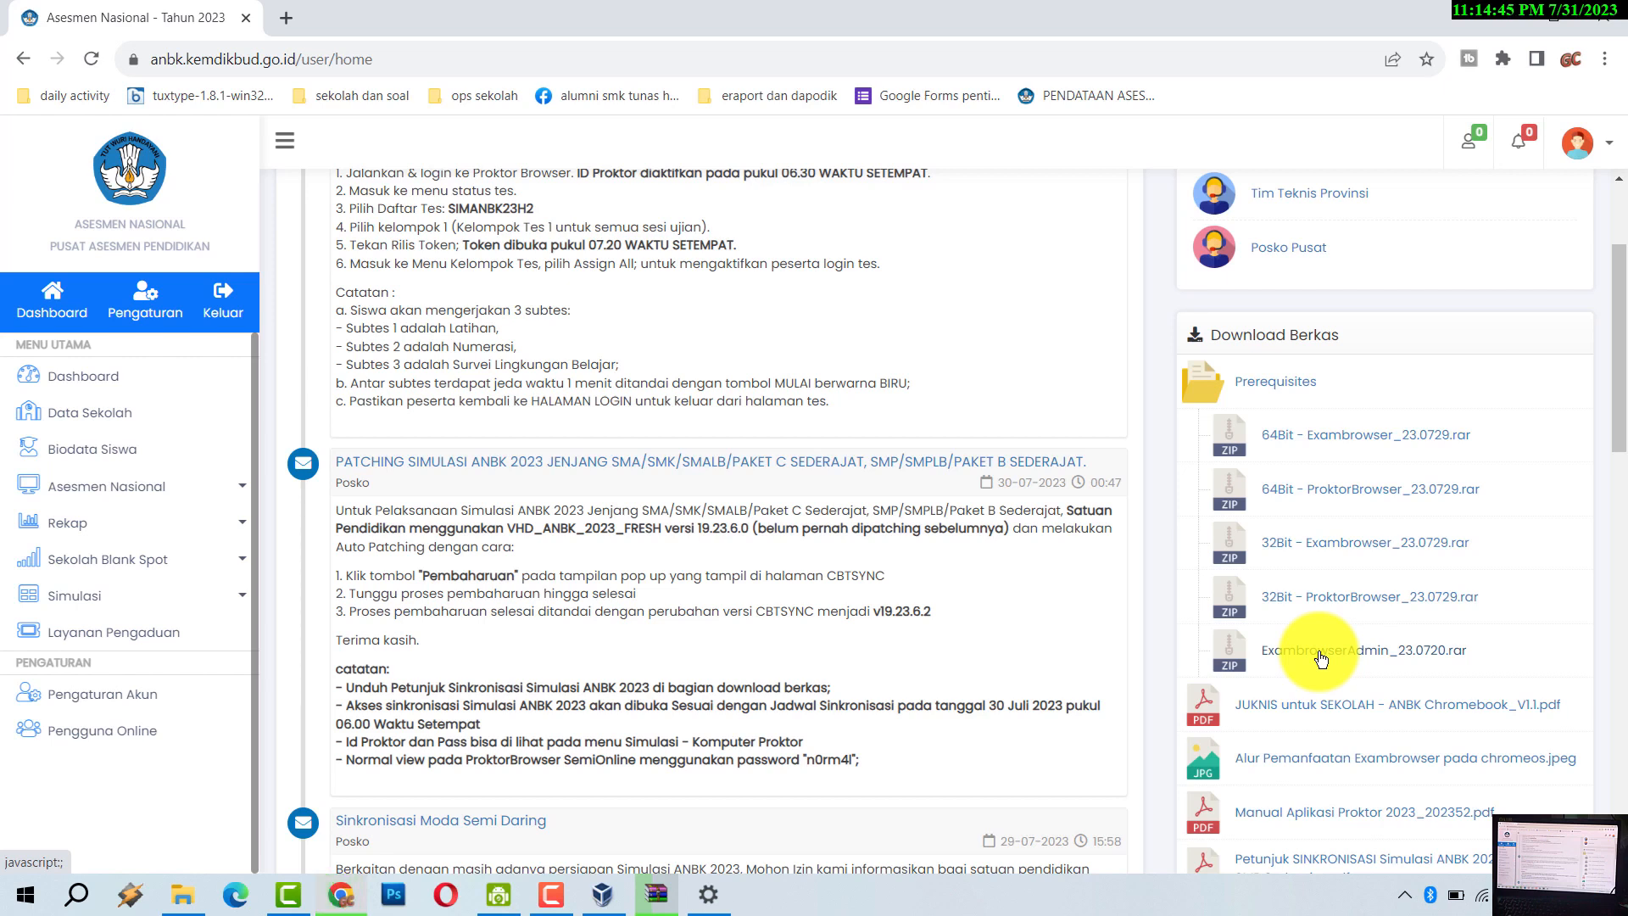
left_click(1325, 647)
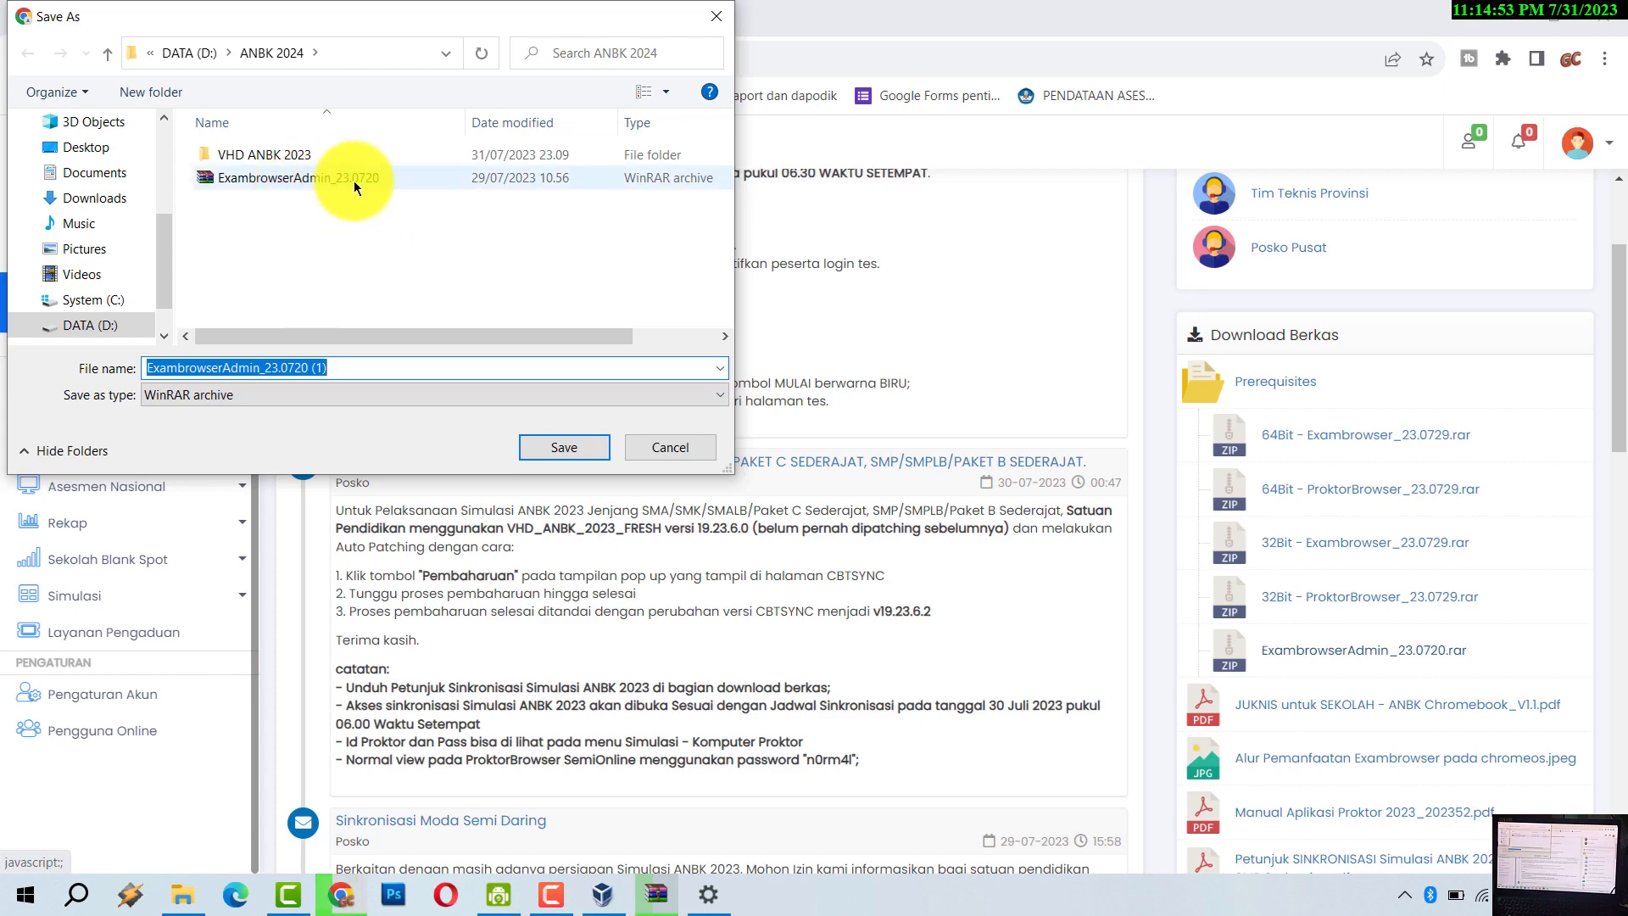
- Cancel the duplicate ExambrowserAdmin save, then save the 64Bit and 32Bit Exambrowser_23.0729 archives to D:\ANBK 2024
left_click(715, 17)
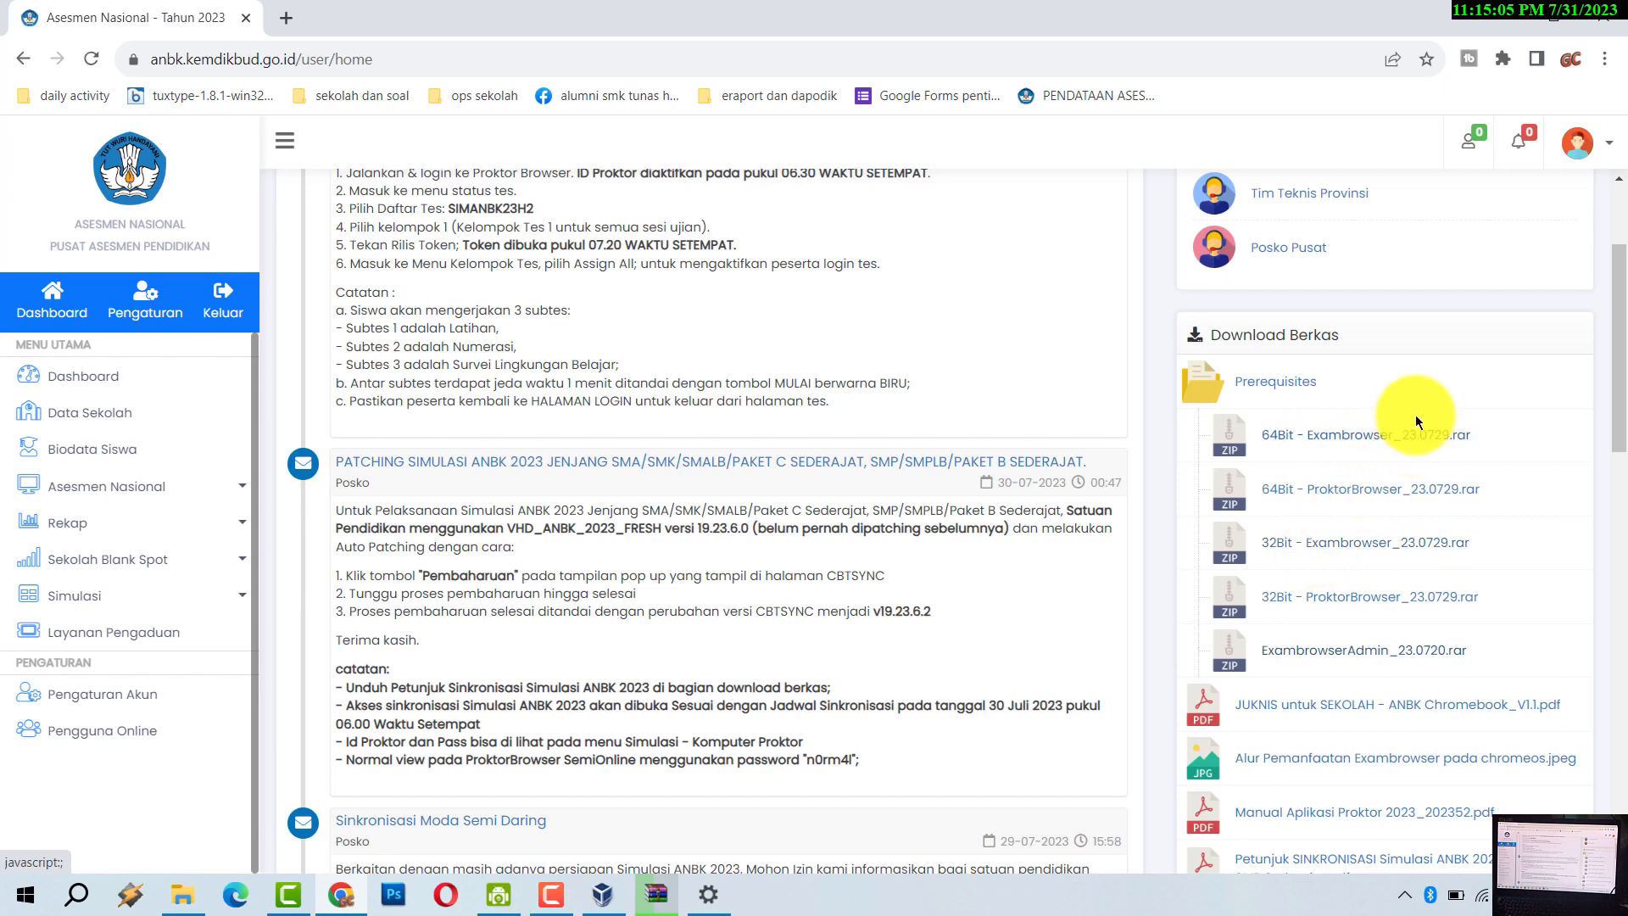
left_click(1338, 450)
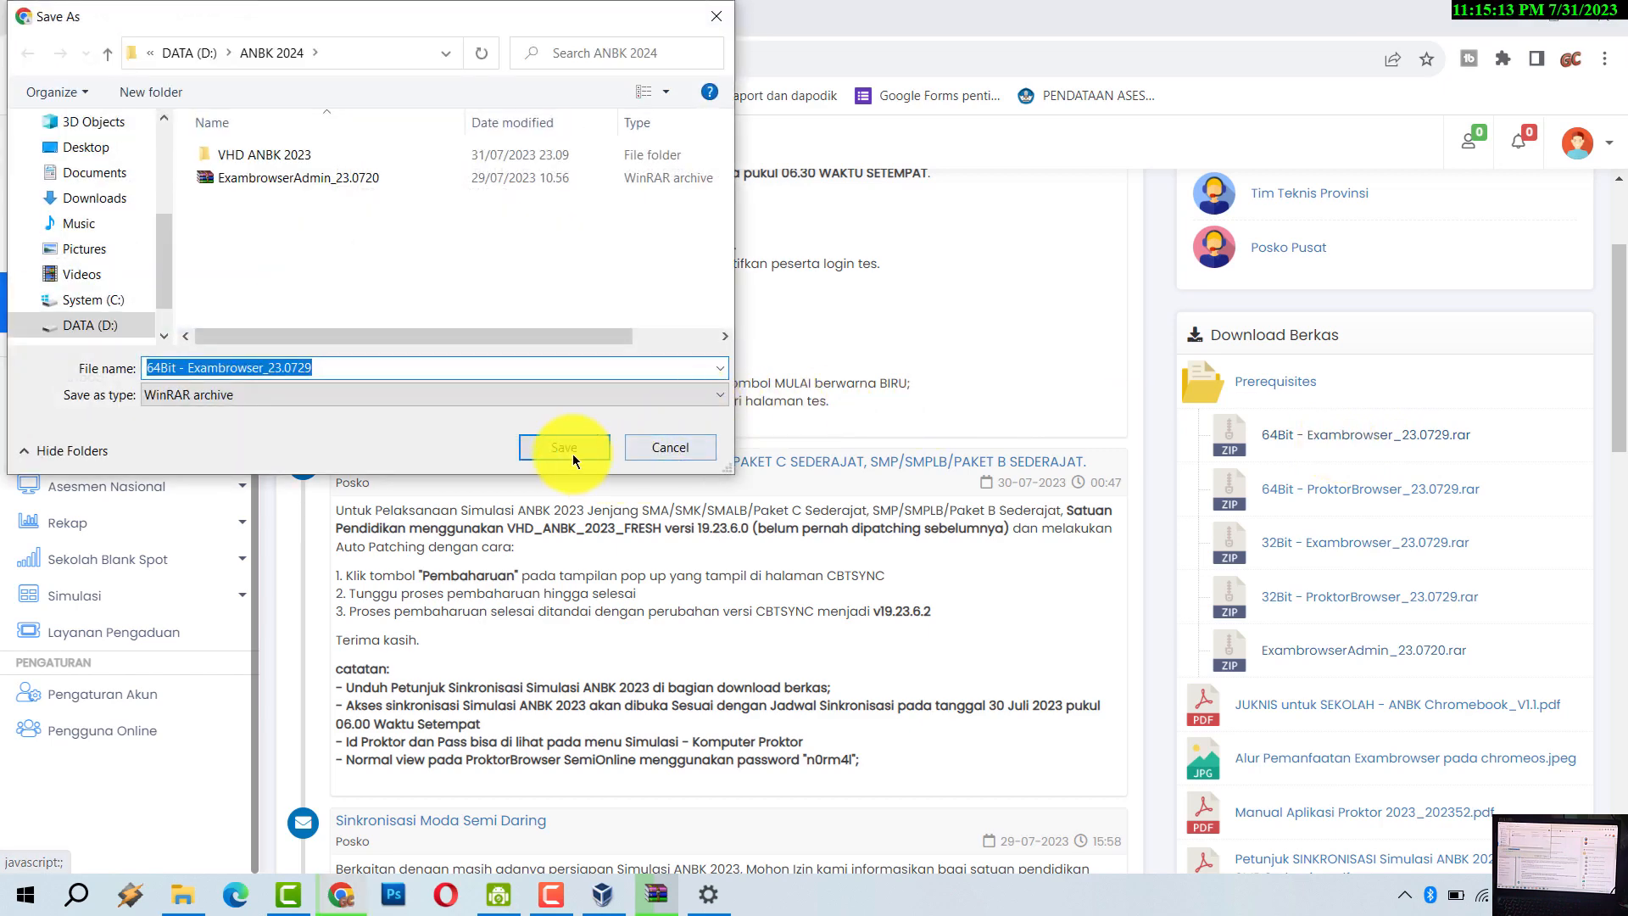
left_click(572, 454)
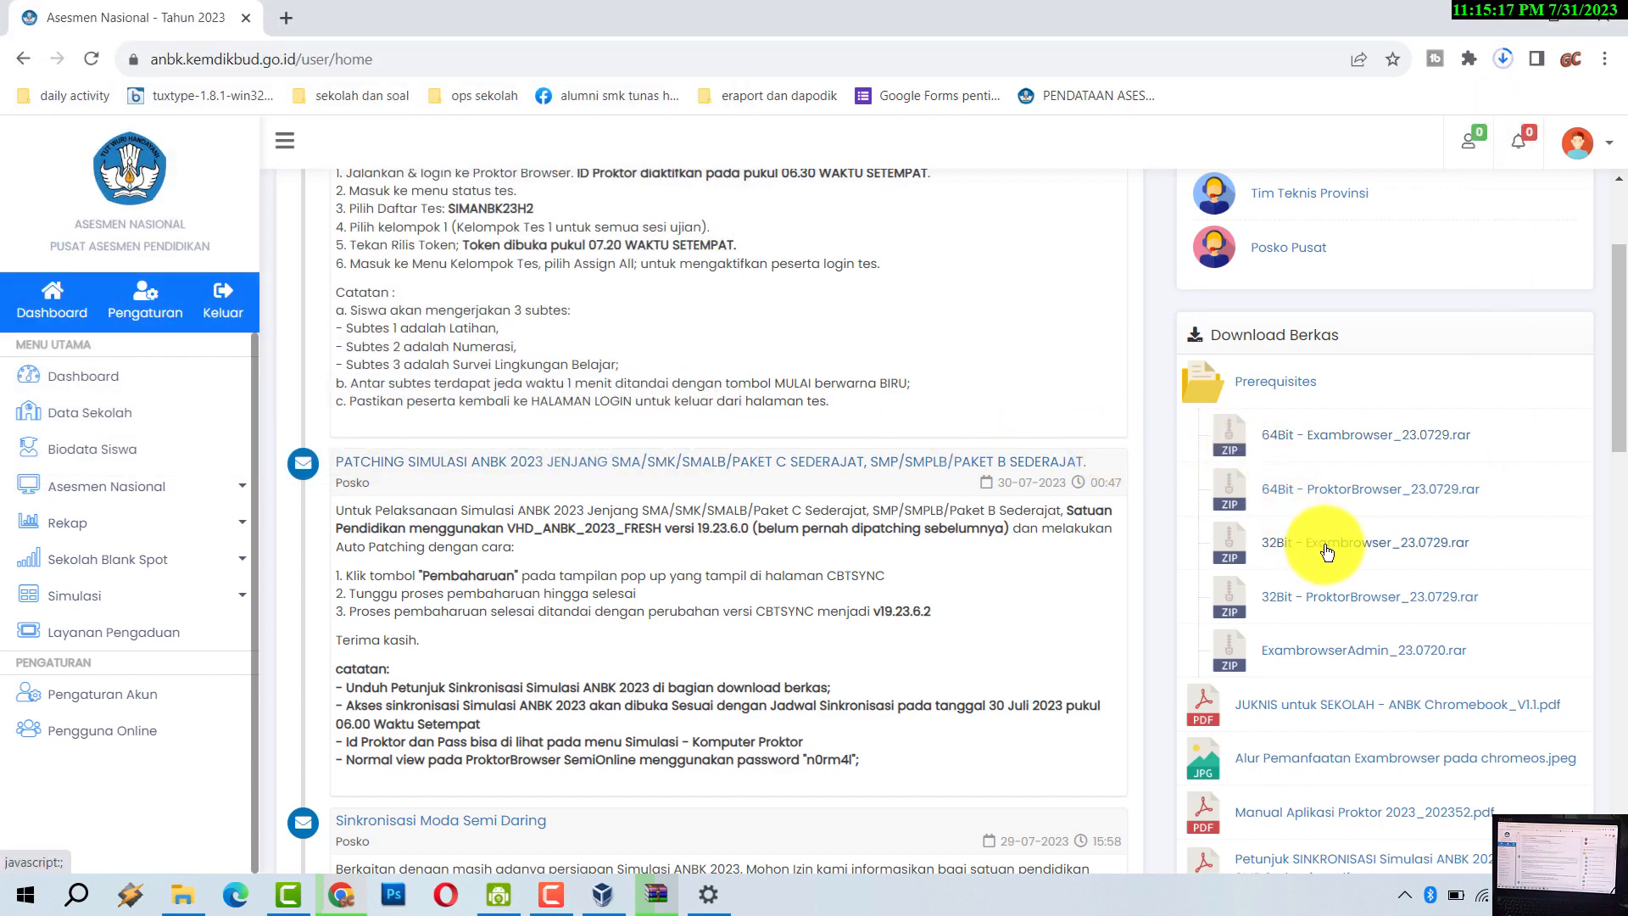
left_click(1203, 551)
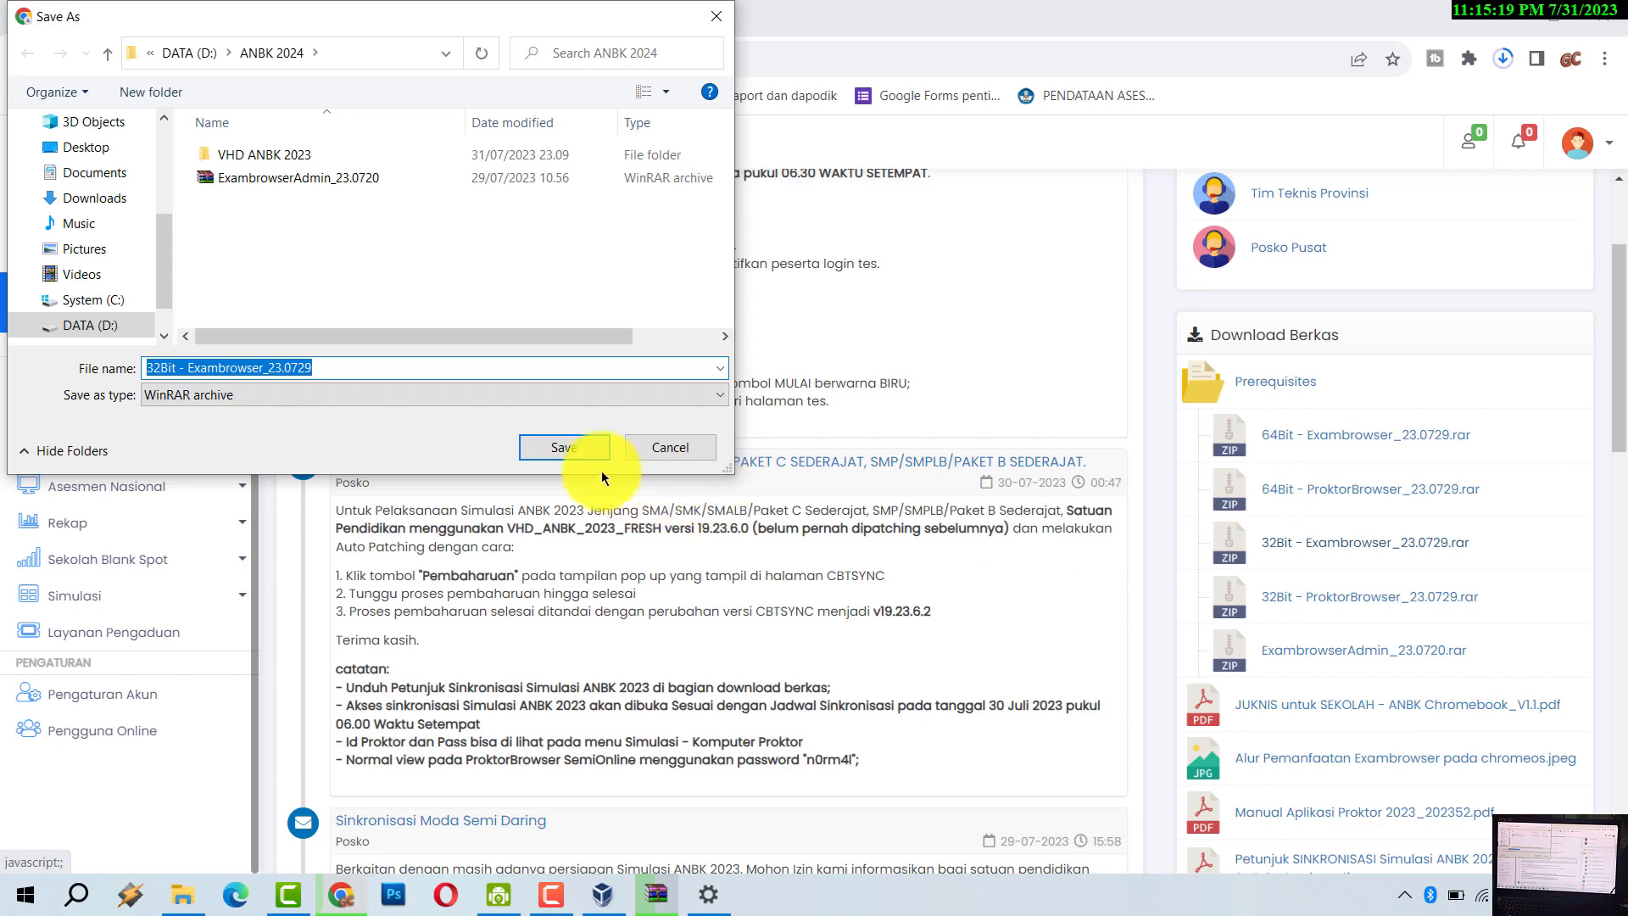
left_click(558, 450)
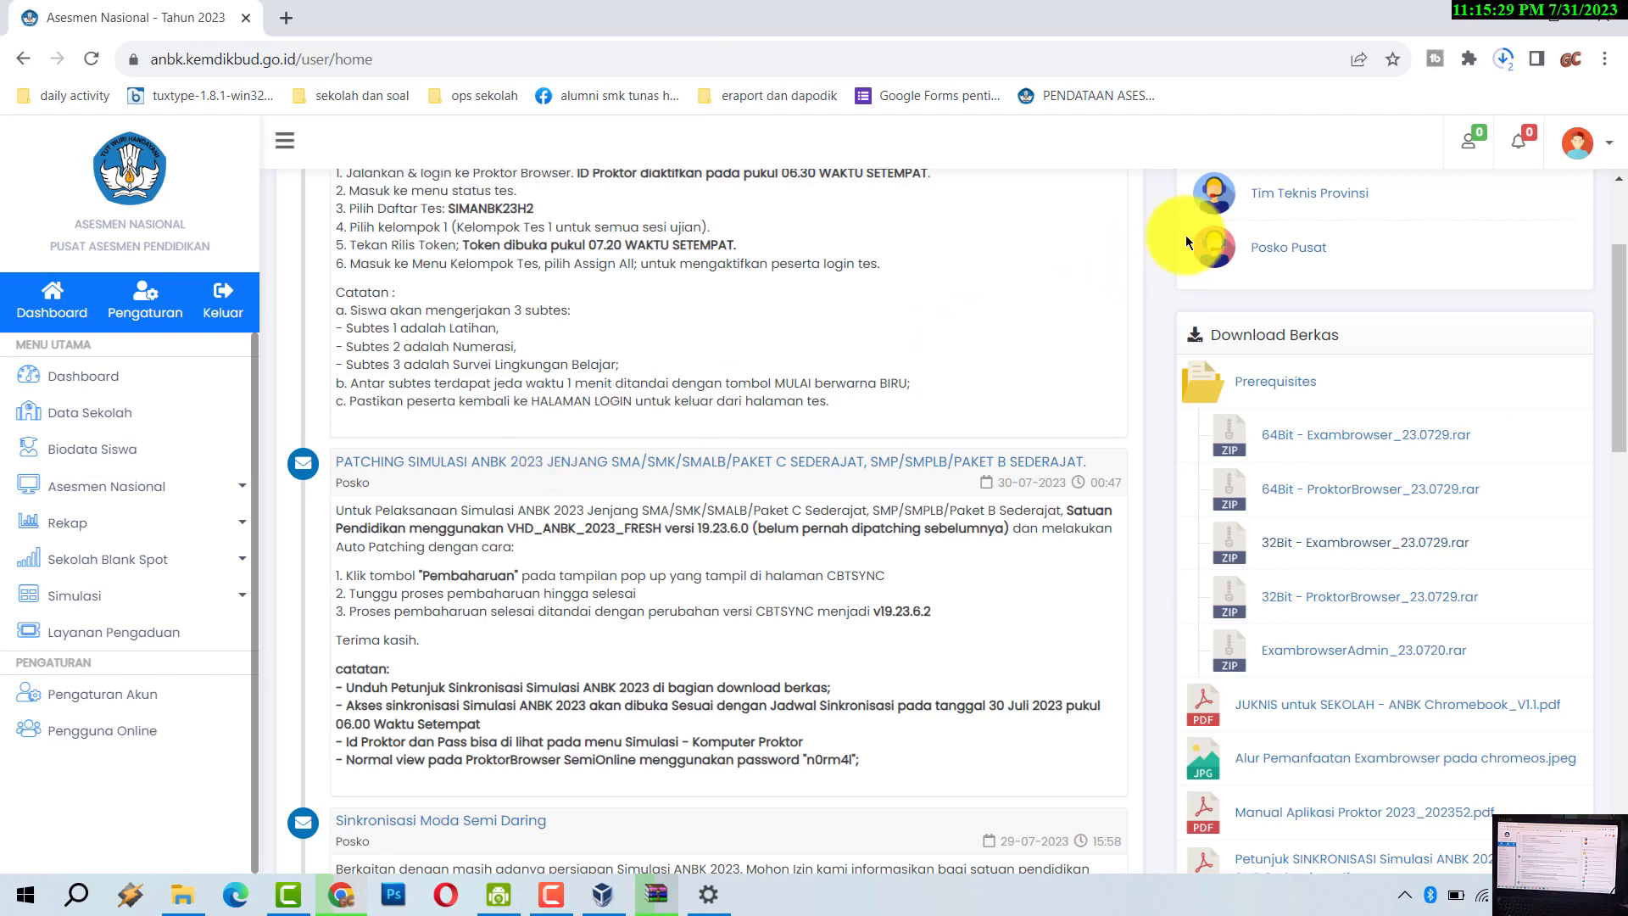
- Attempt to close Chrome, then choose Continue downloading so both archives finish
left_click(1616, 27)
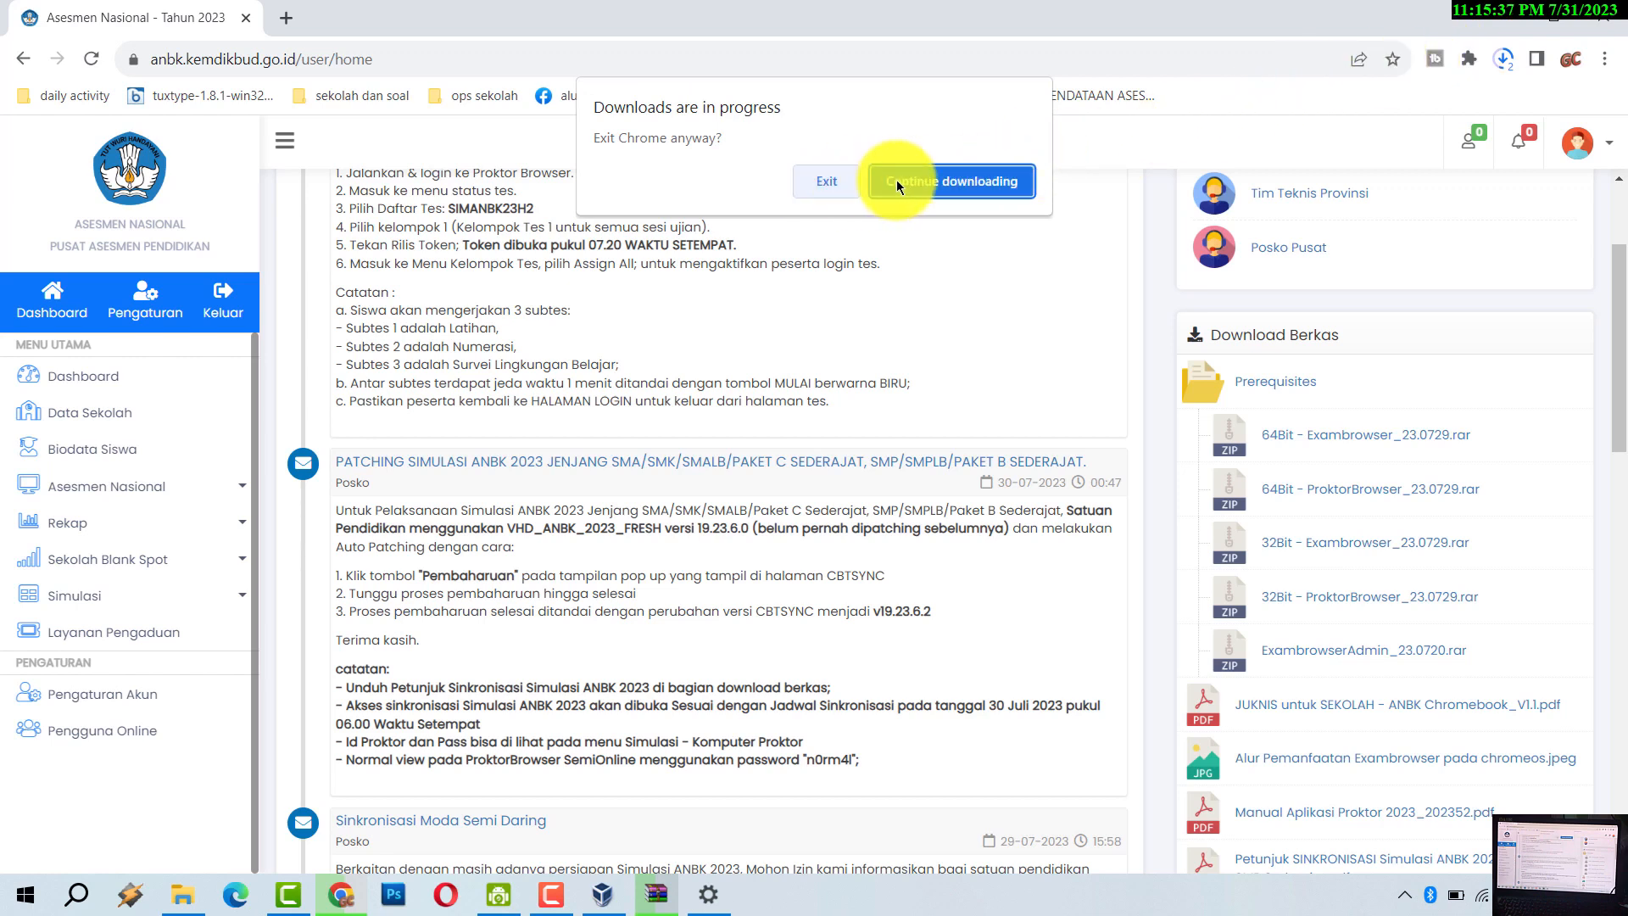
left_click(965, 189)
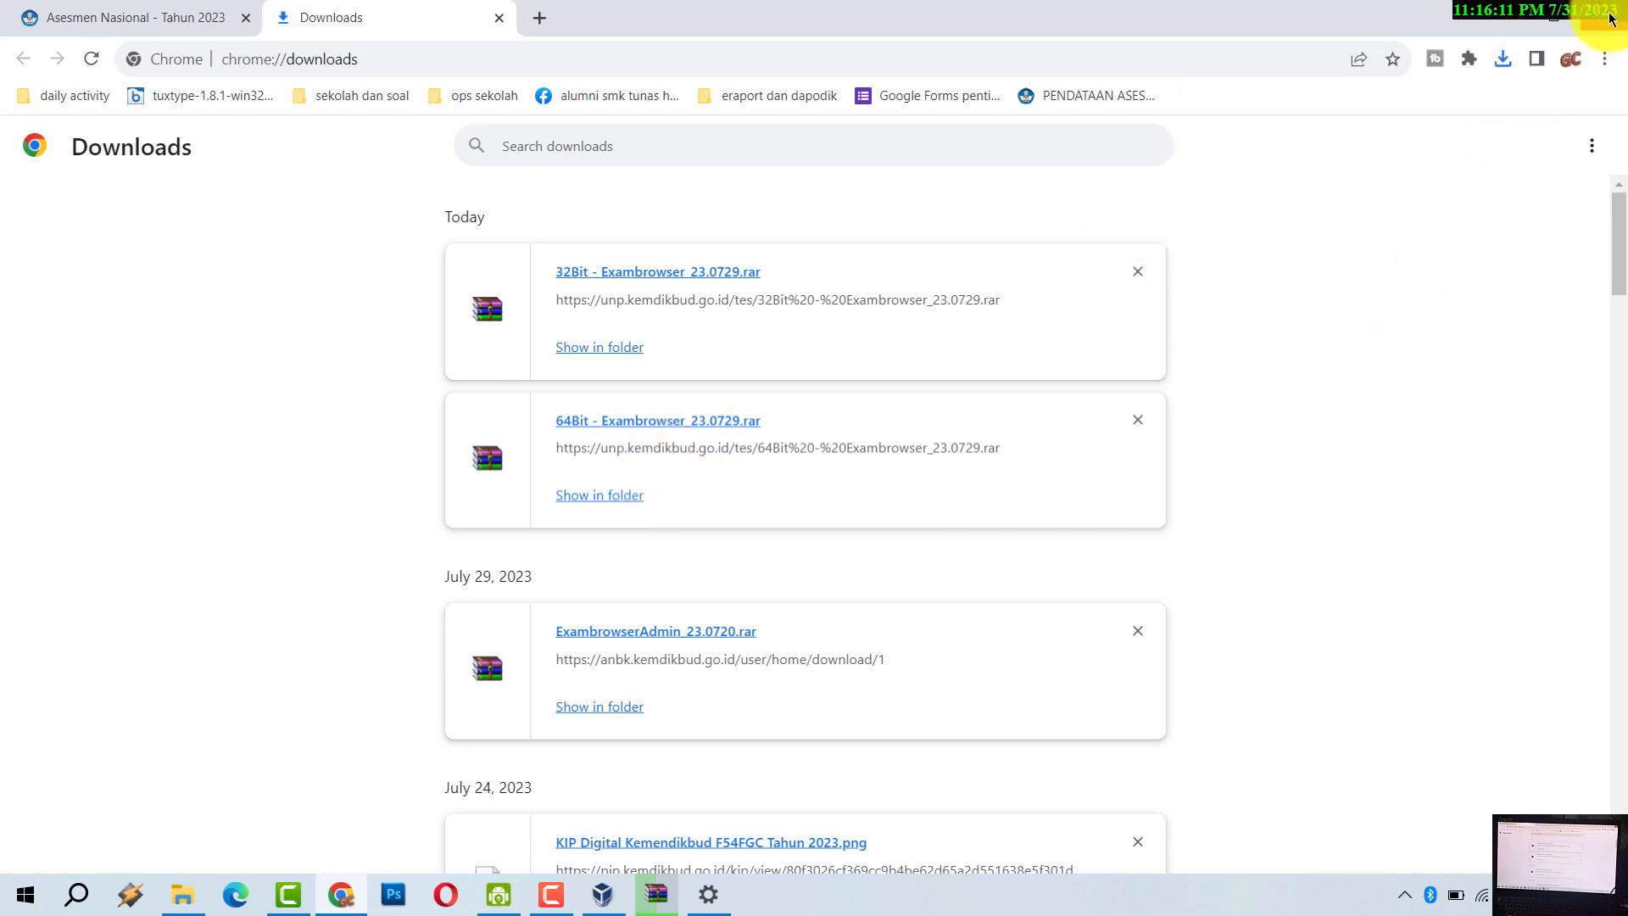
- Minimize Chrome, VirtualBox Manager and the VHD_ANBK_2023_FRESH extraction progress window
left_click(1526, 19)
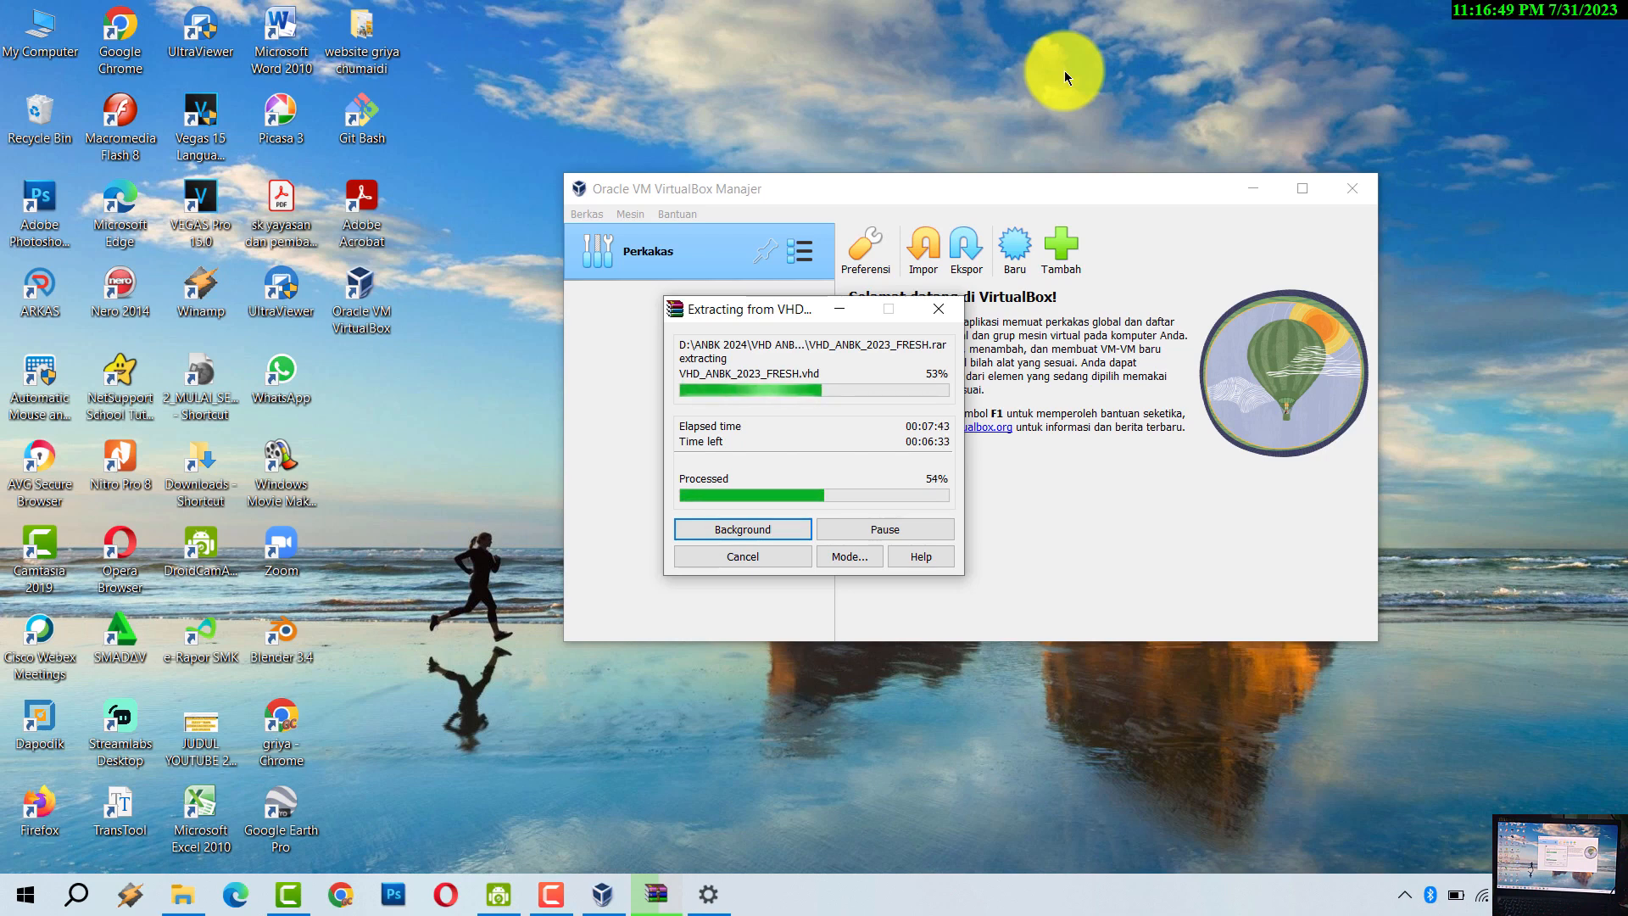
left_click(1254, 189)
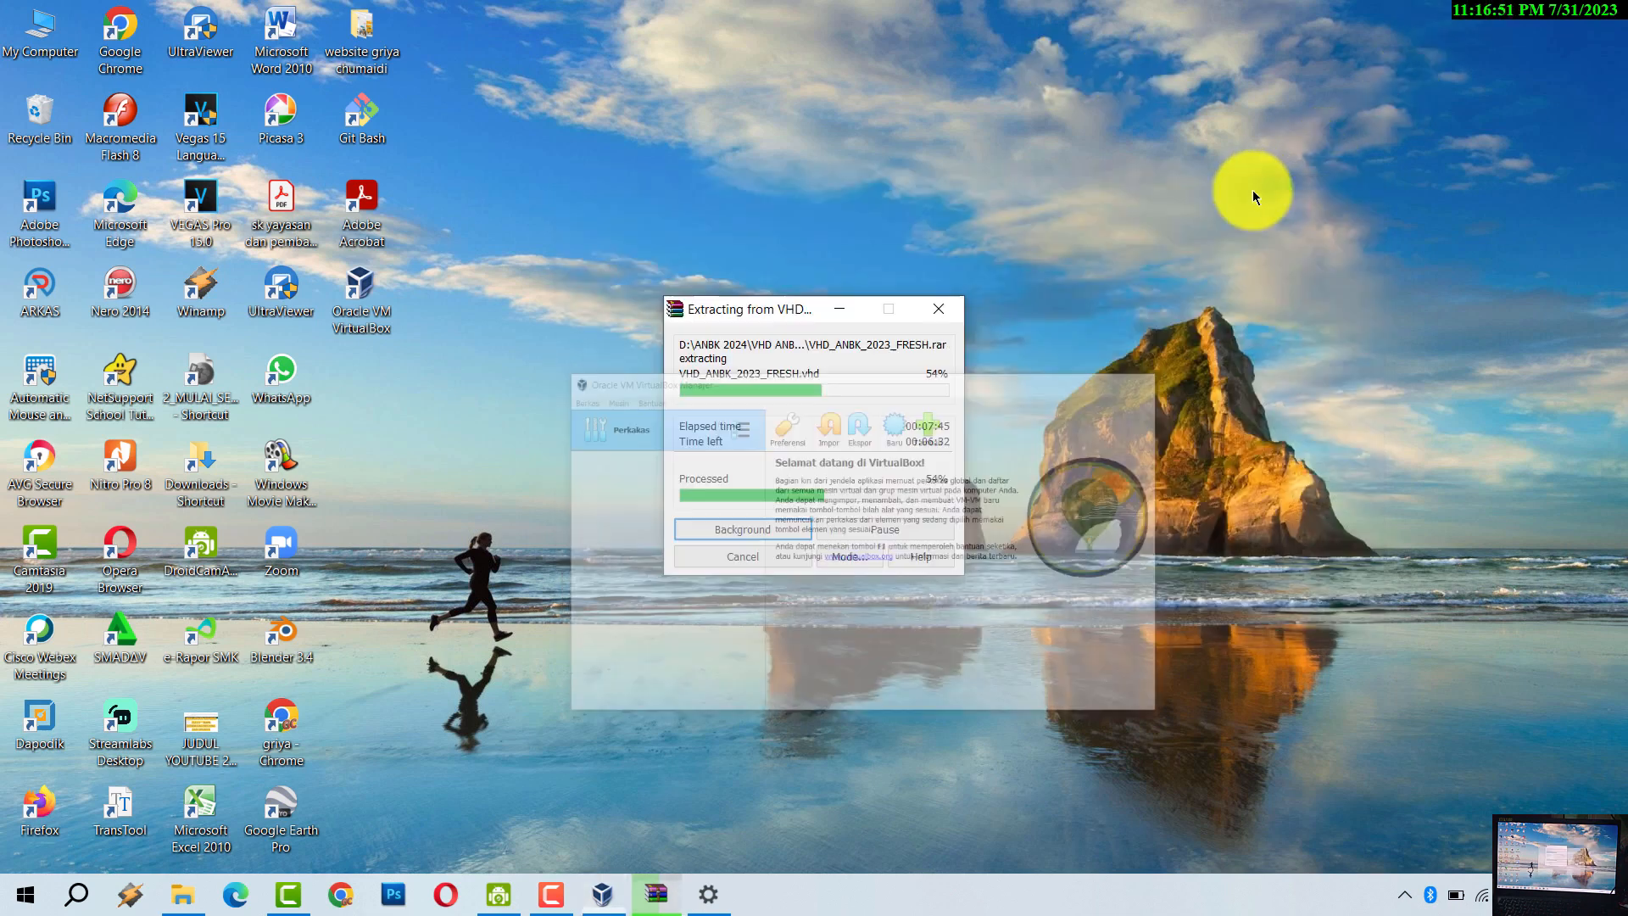
left_click(839, 311)
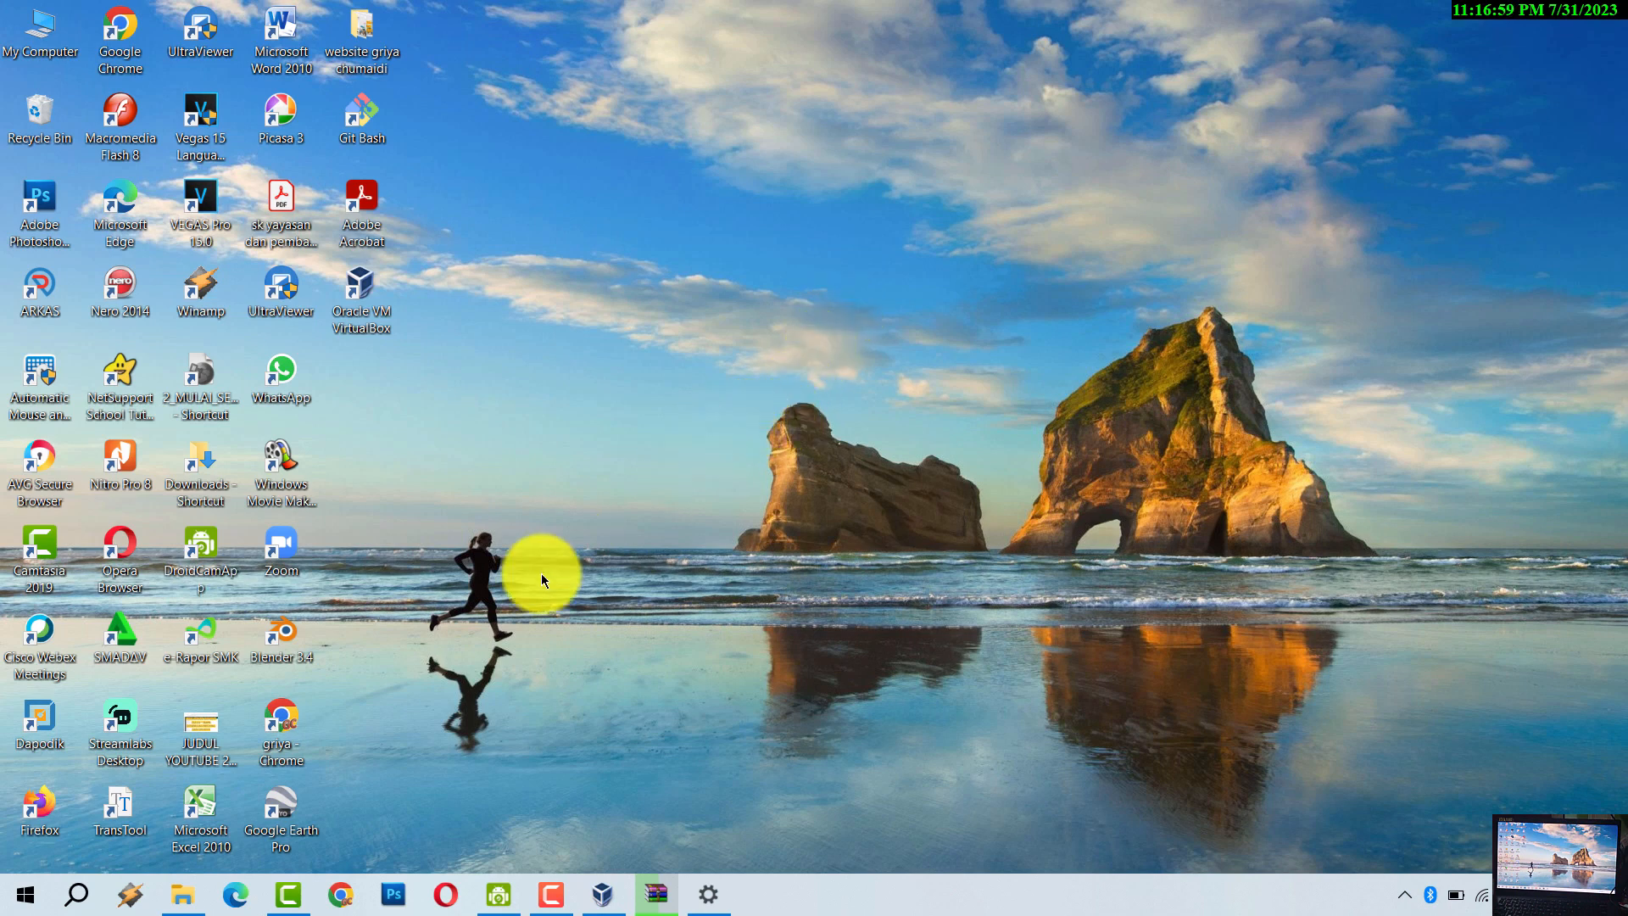
- Open File Explorer on DATA (D:) and open the ANBK 2024 folder
left_click(182, 893)
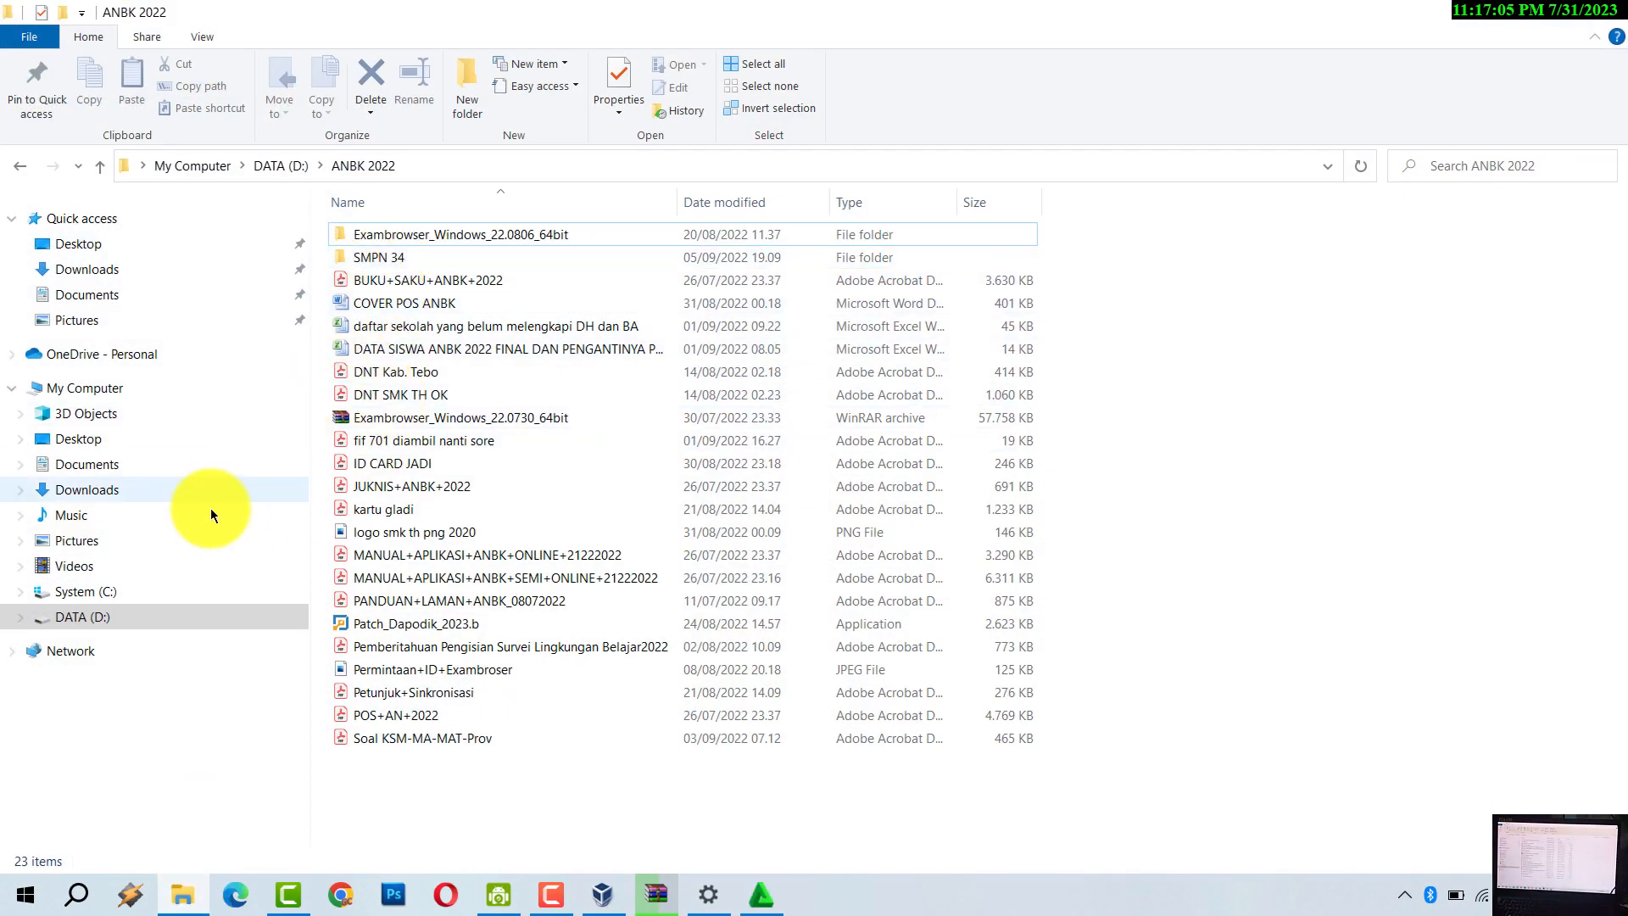
left_click(108, 621)
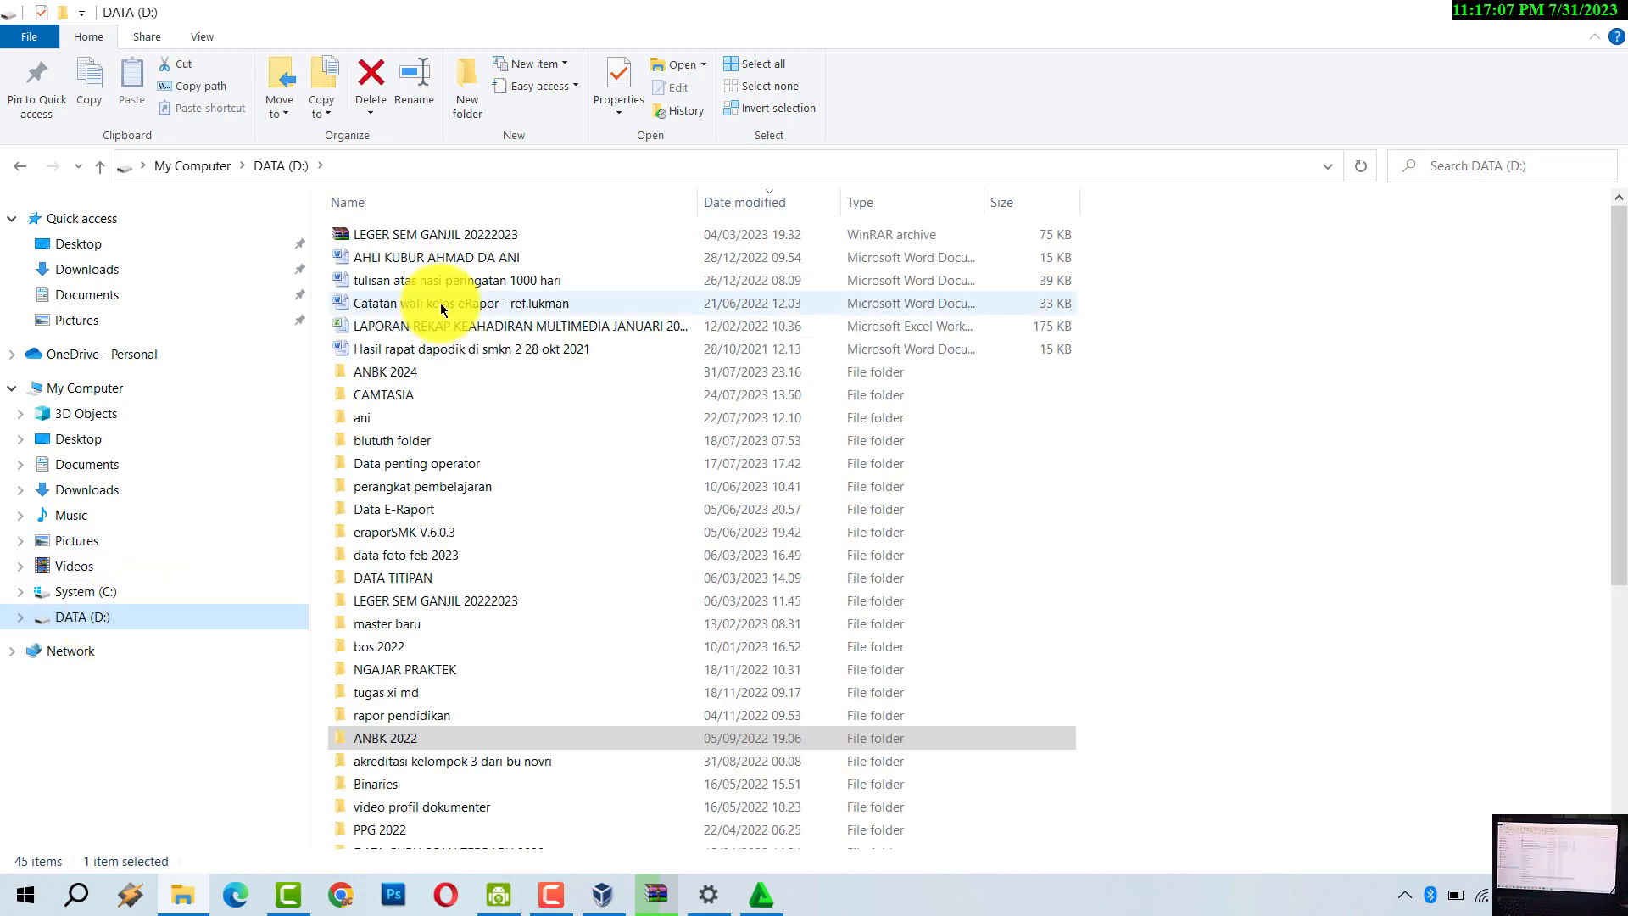
left_click(415, 374)
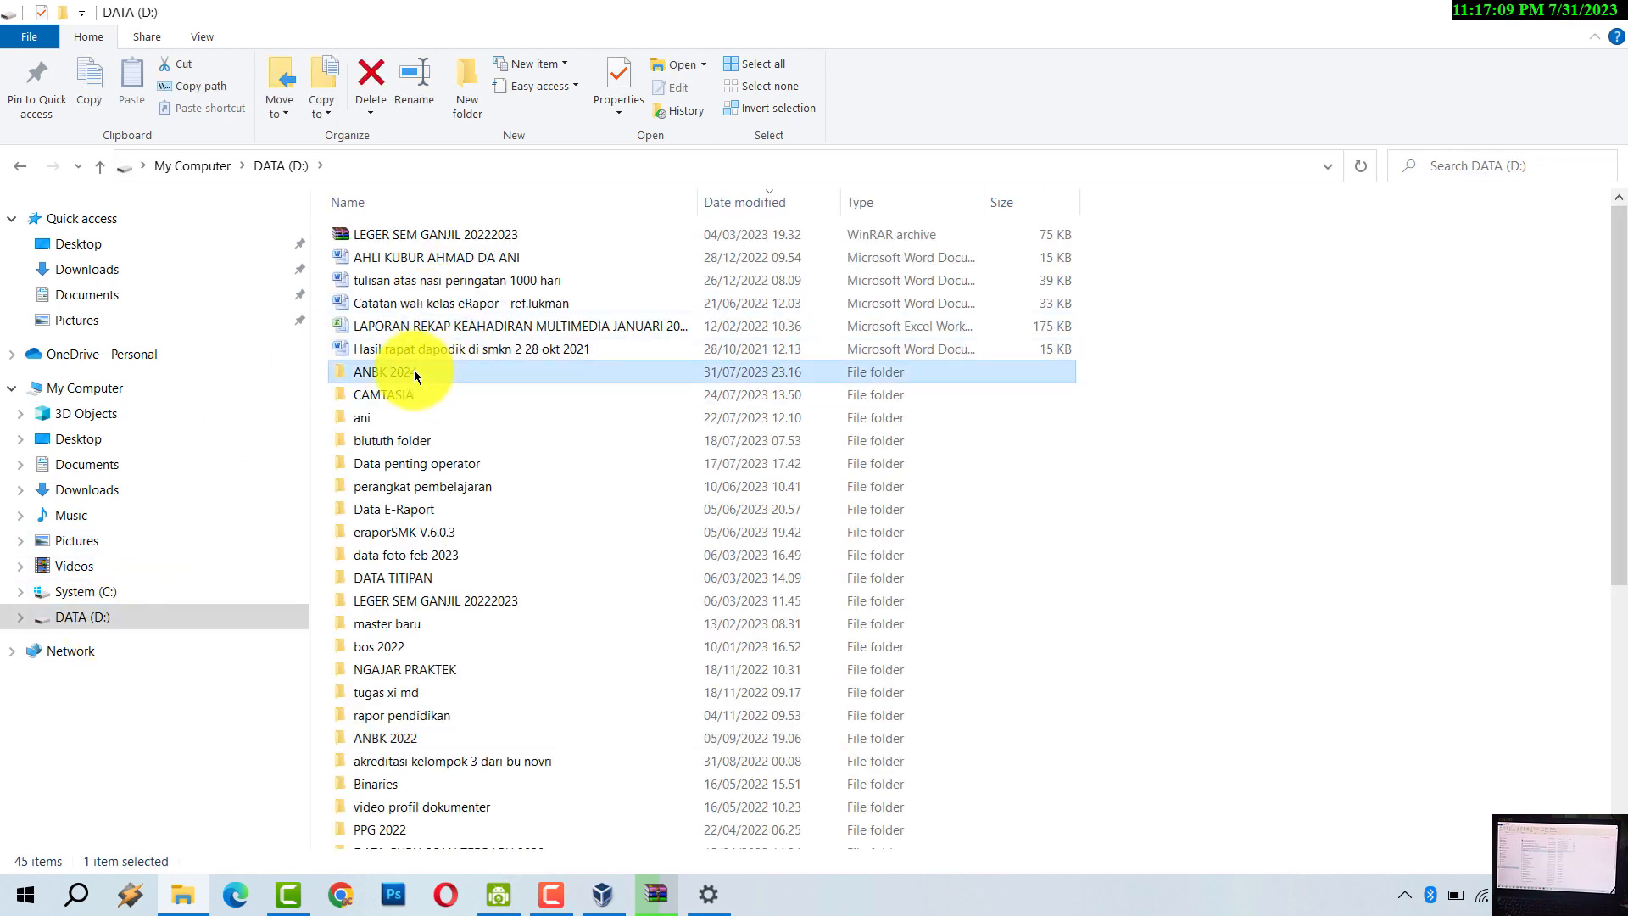
double_click(413, 370)
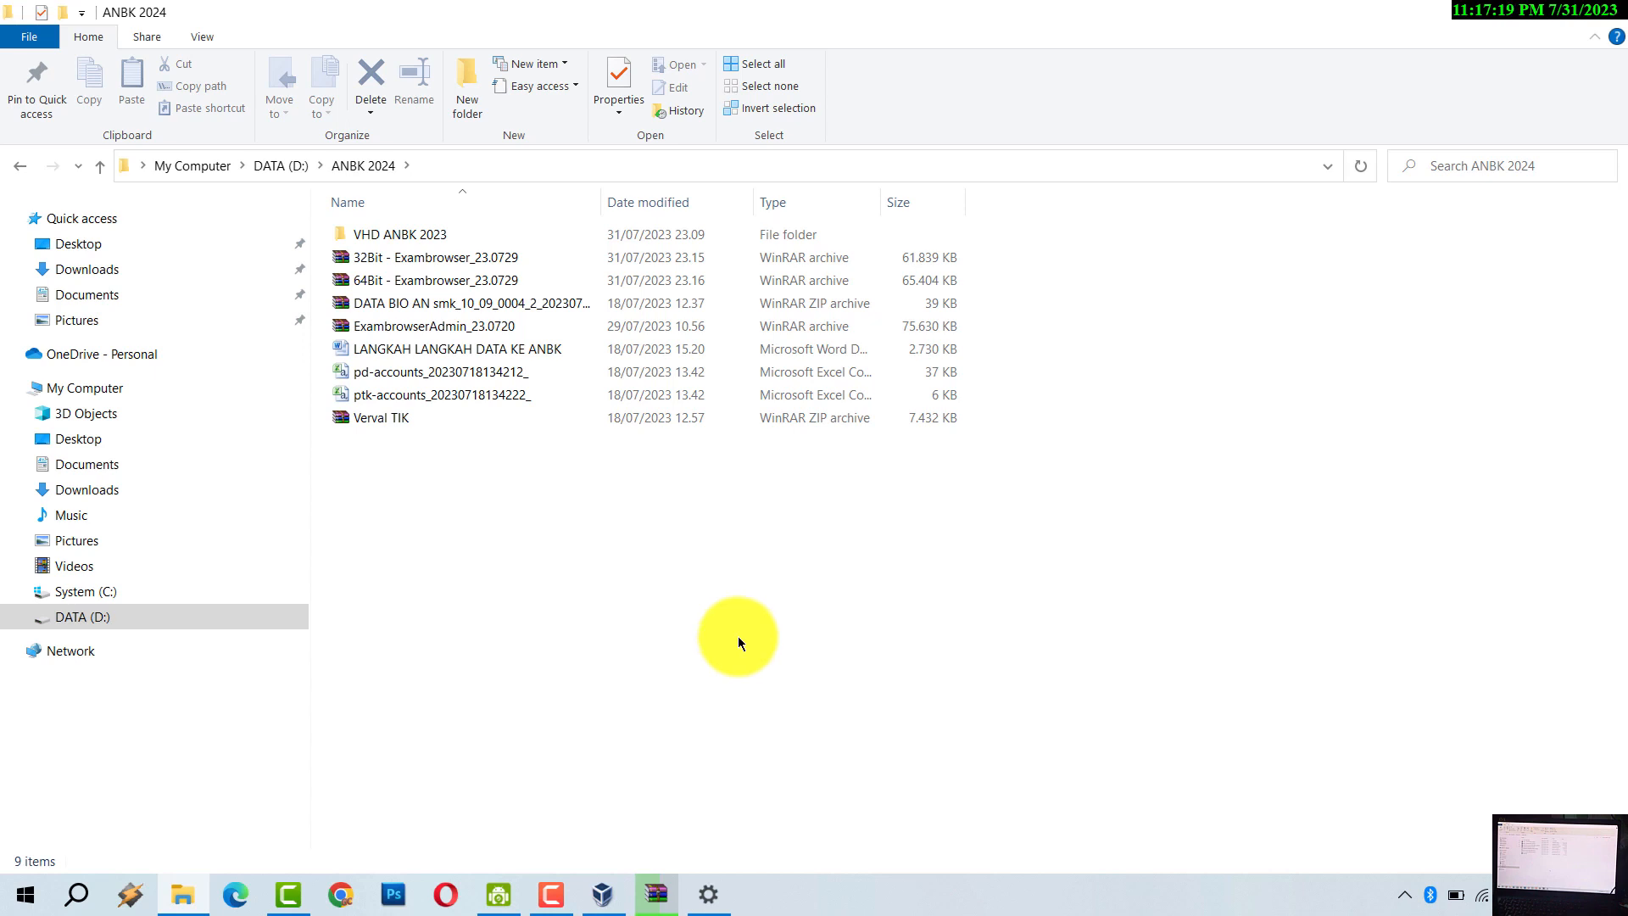
- Open the computer's About page and highlight the 64-bit operating system type
right_click(96, 394)
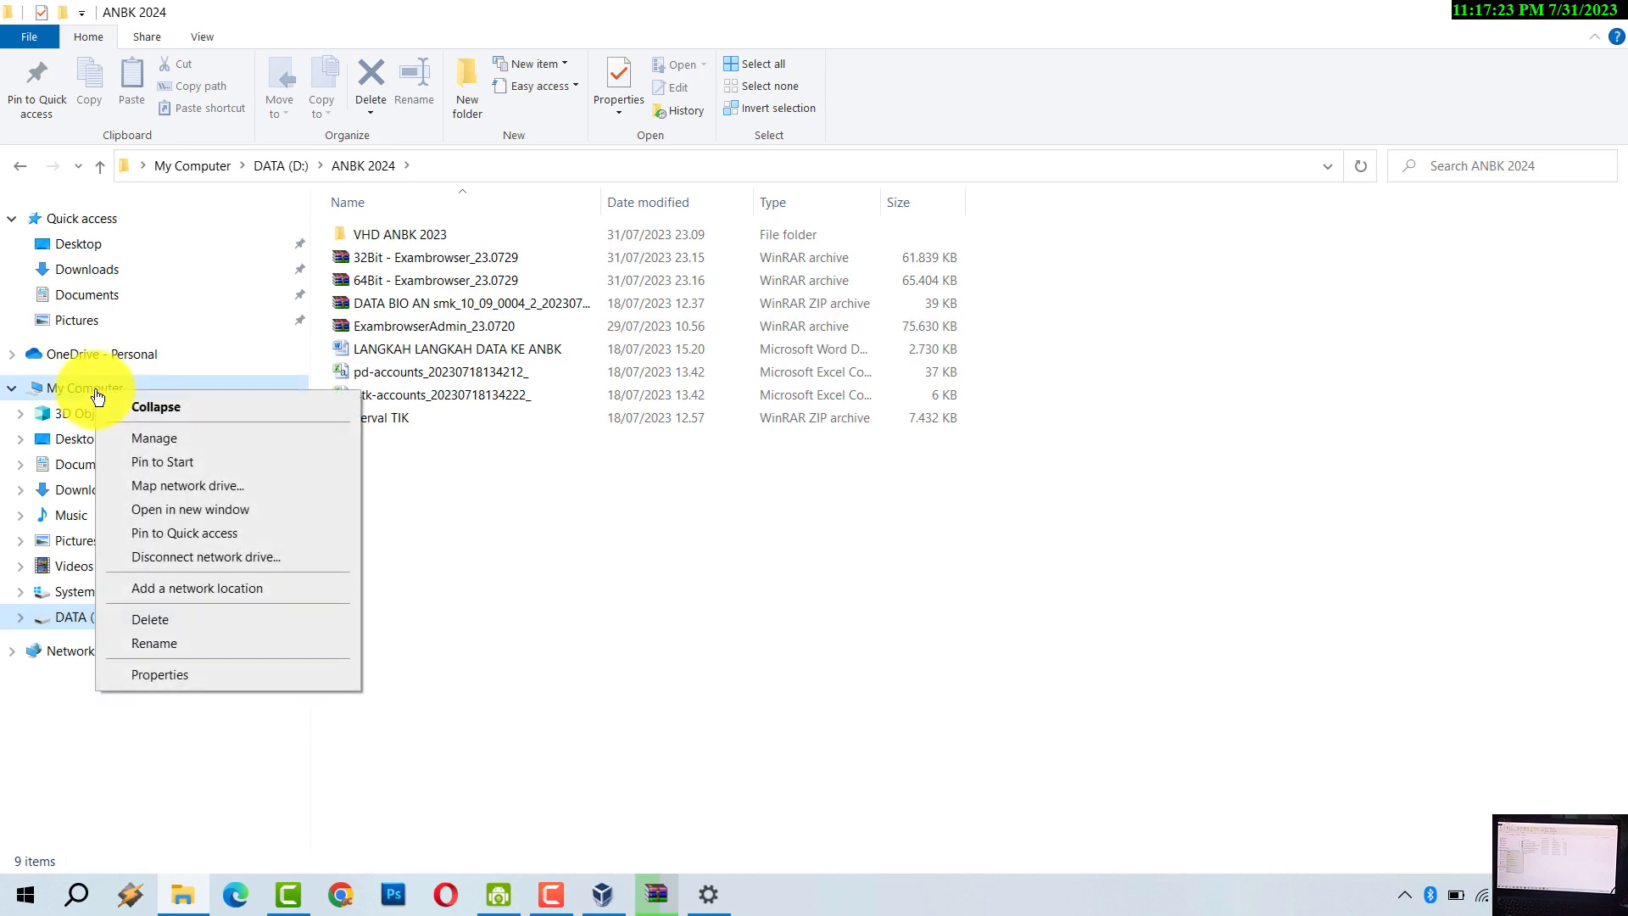
left_click(207, 676)
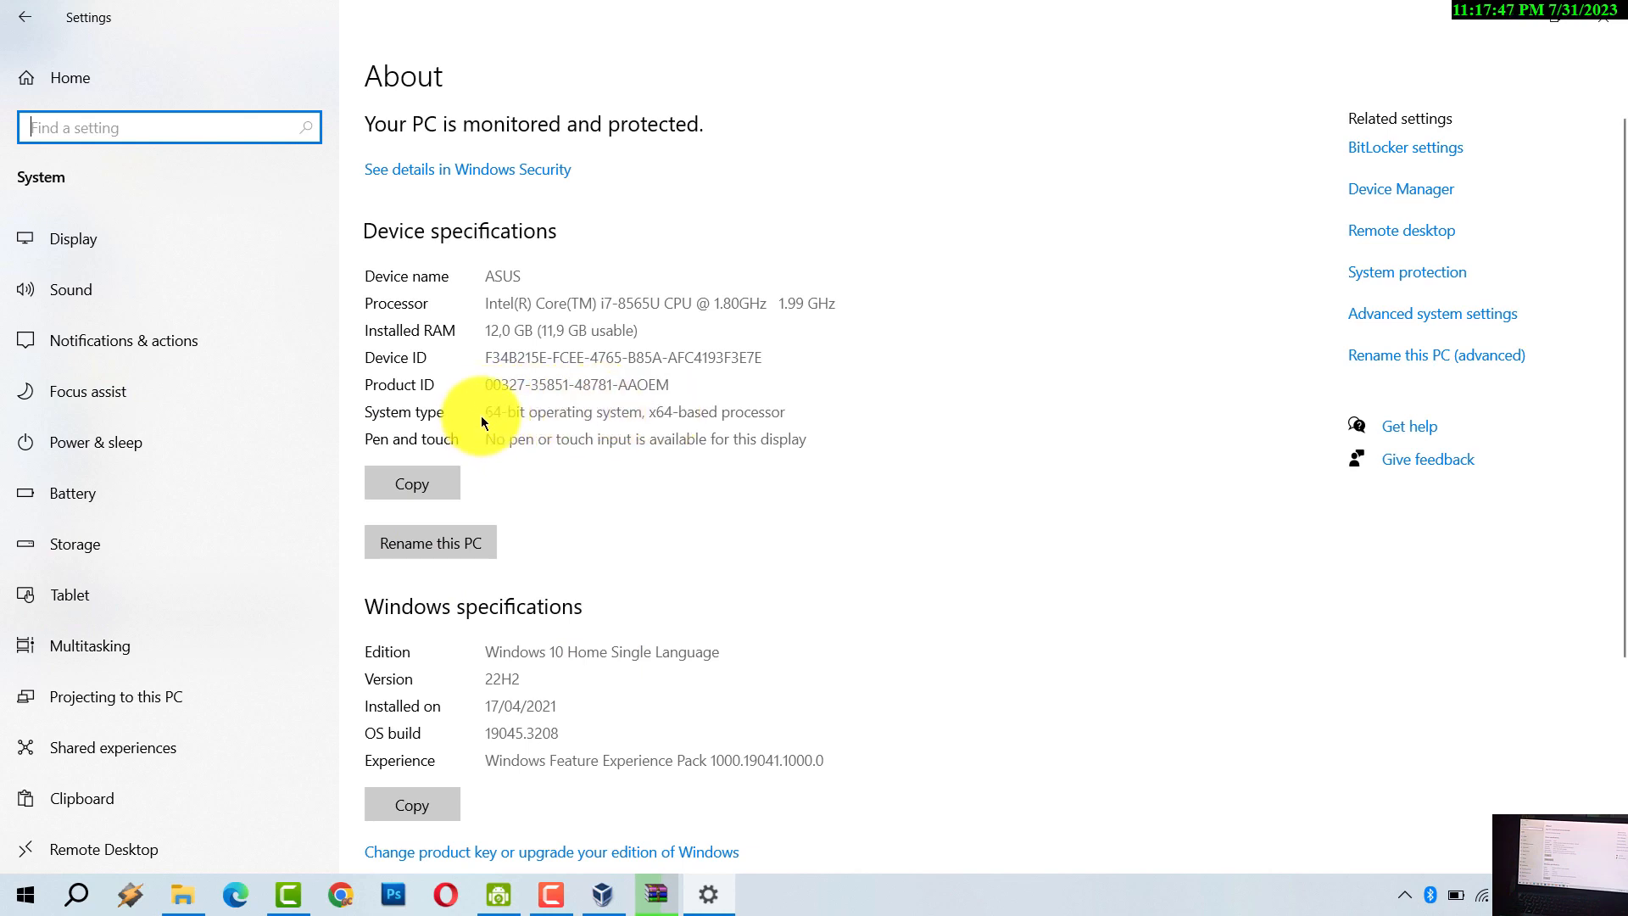
left_click_drag(485, 414, 766, 406)
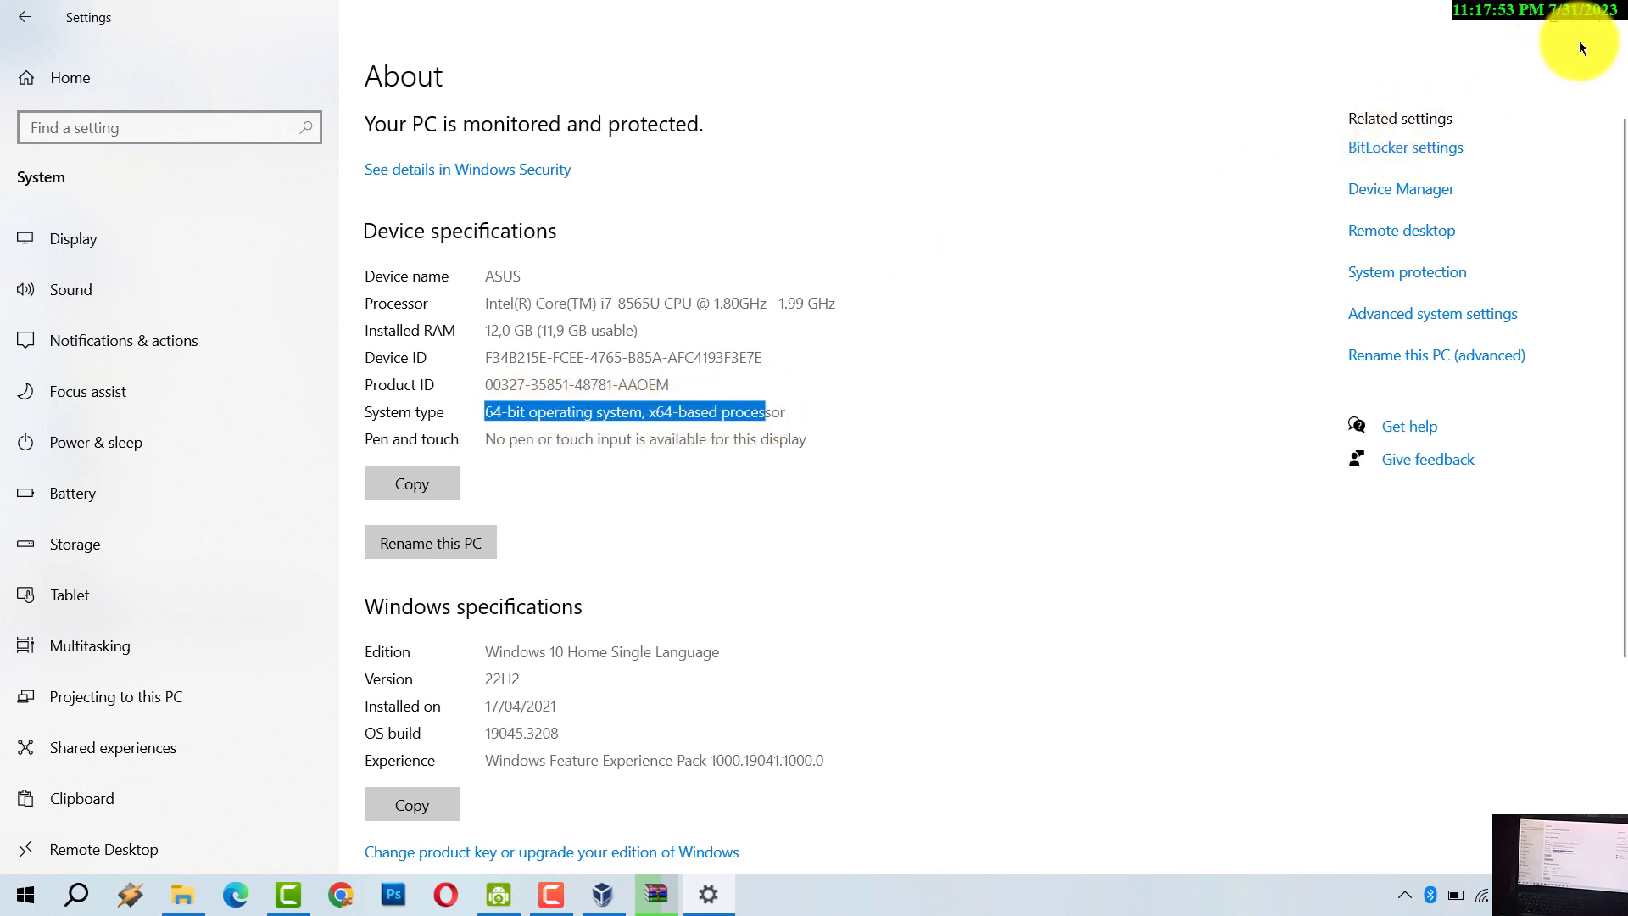
- Close Settings and extract 64Bit - Exambrowser_23.0729 via Extract files... into its own folder
left_click(1605, 18)
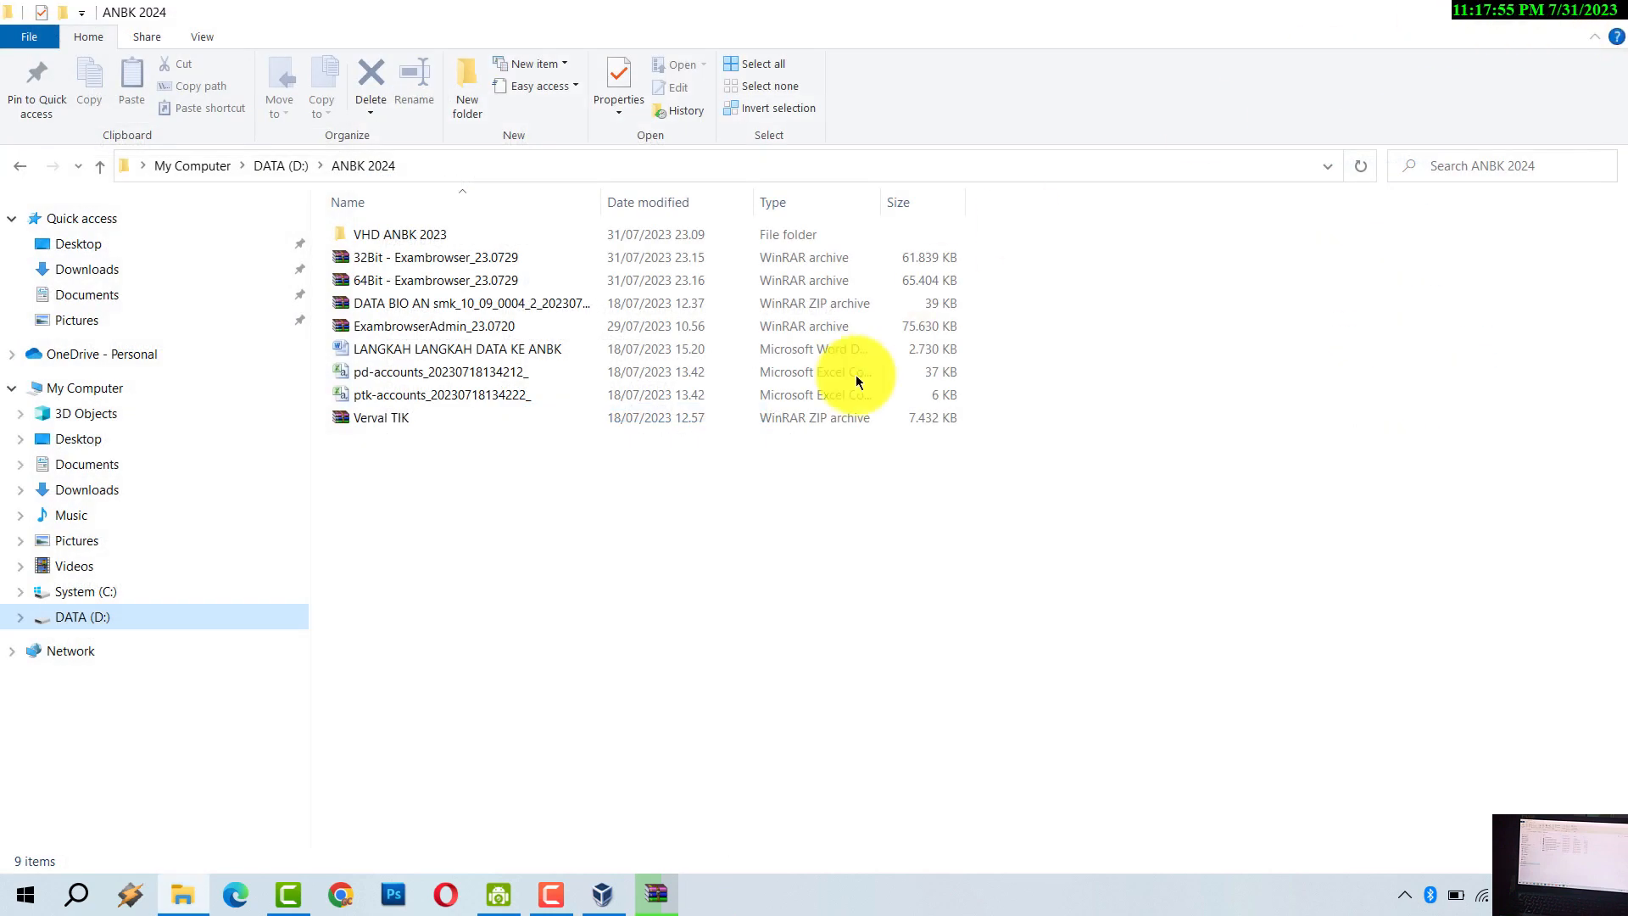
left_click(753, 571)
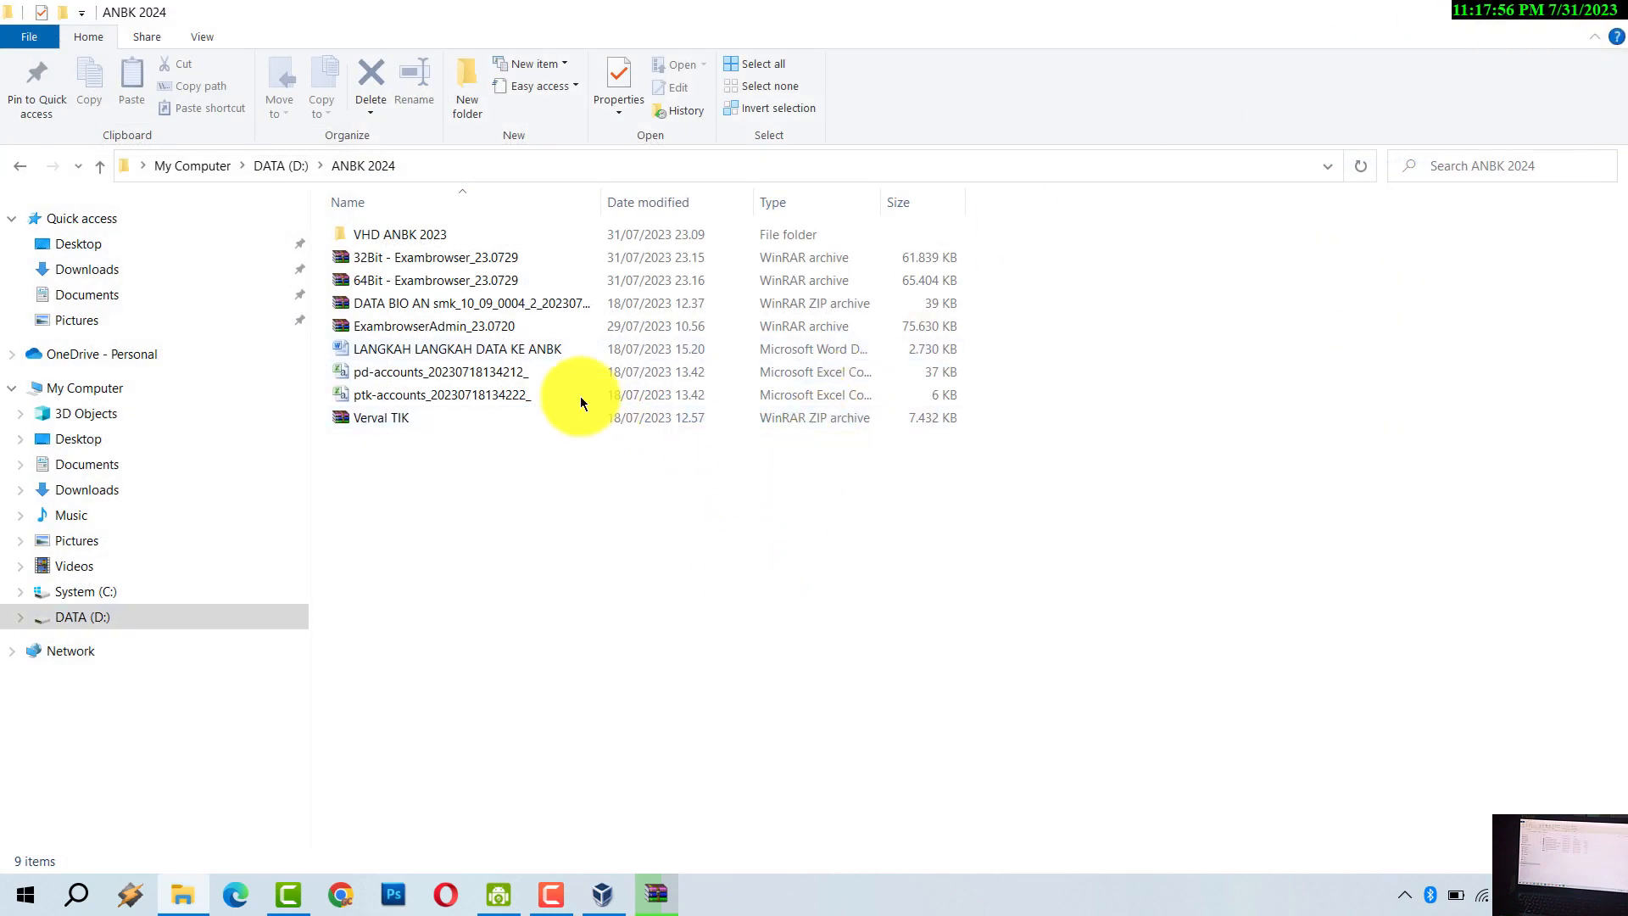
left_click(422, 285)
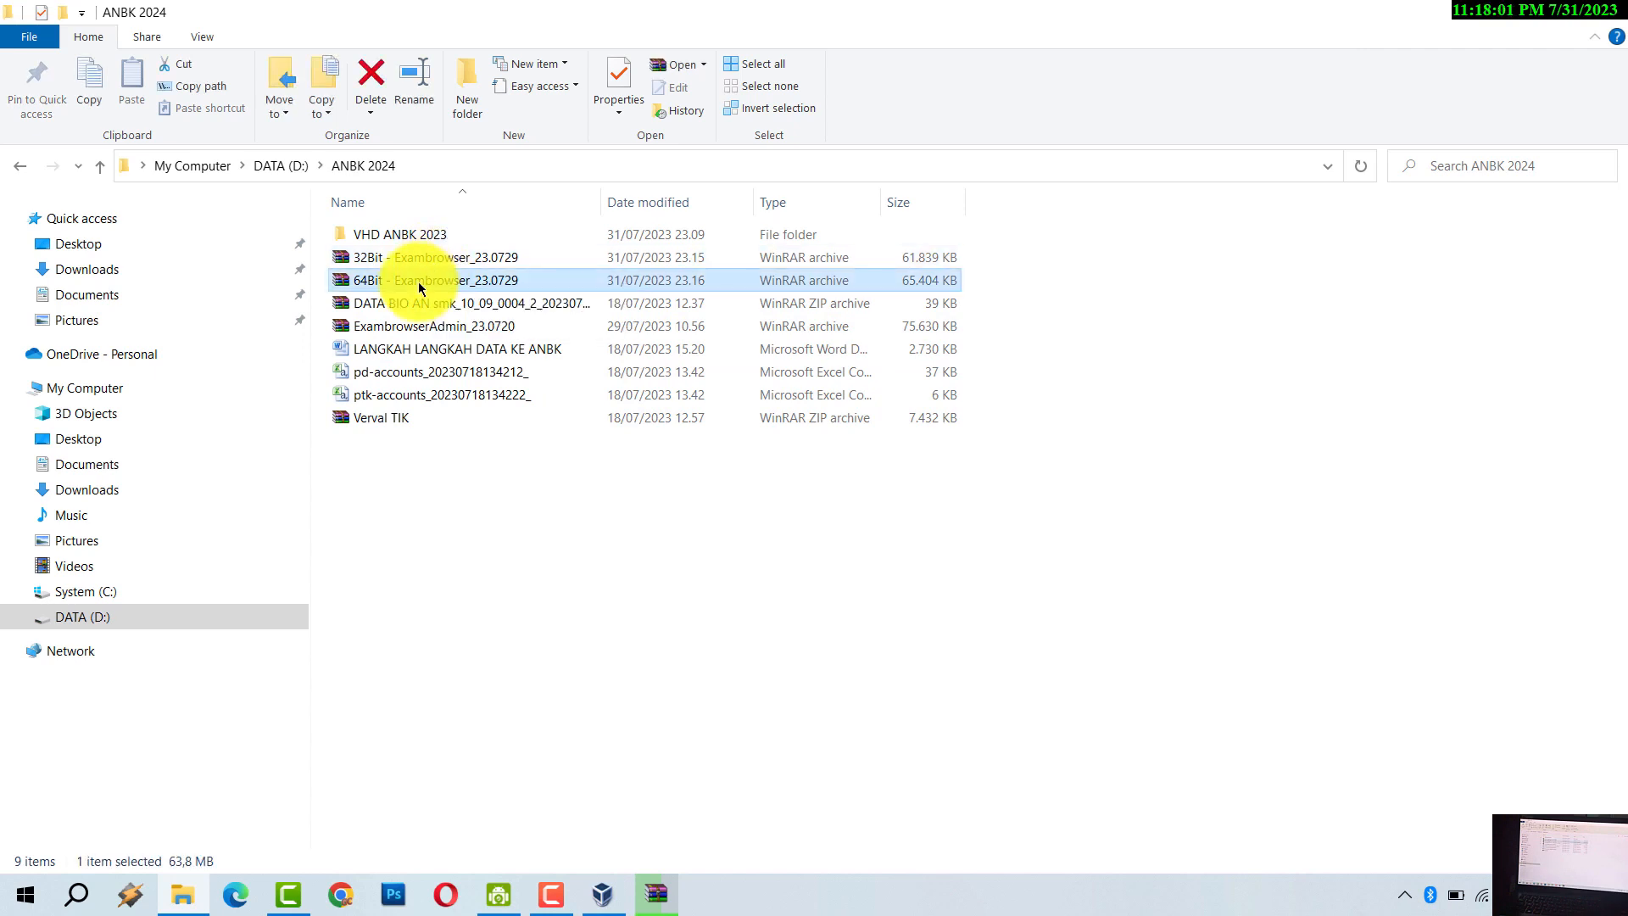
right_click(420, 288)
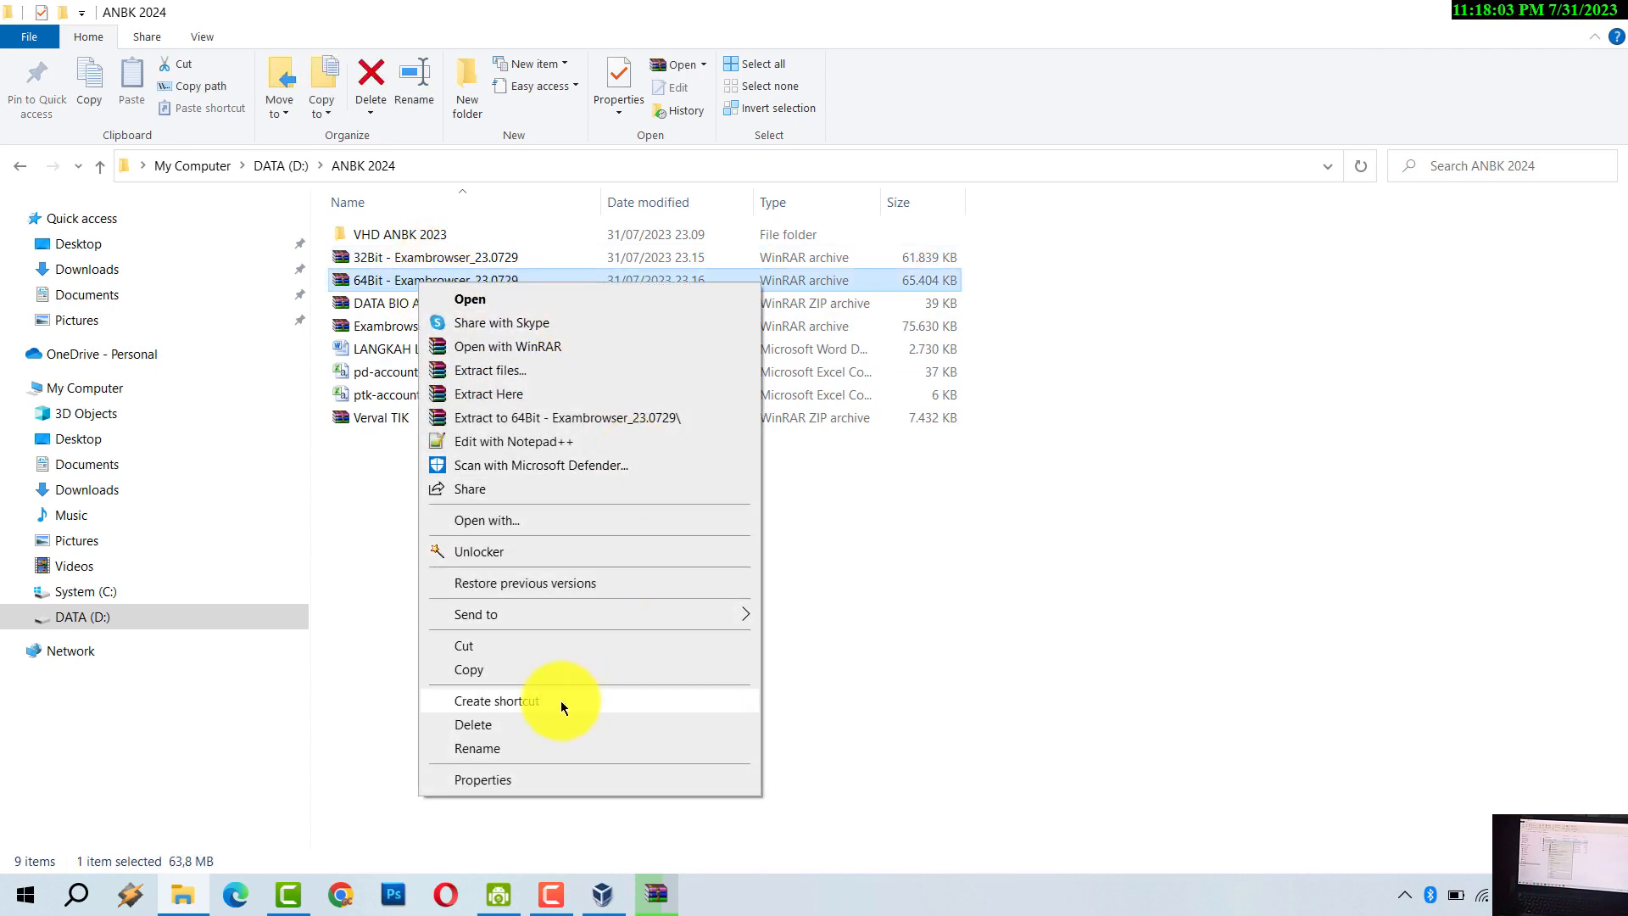
left_click(511, 373)
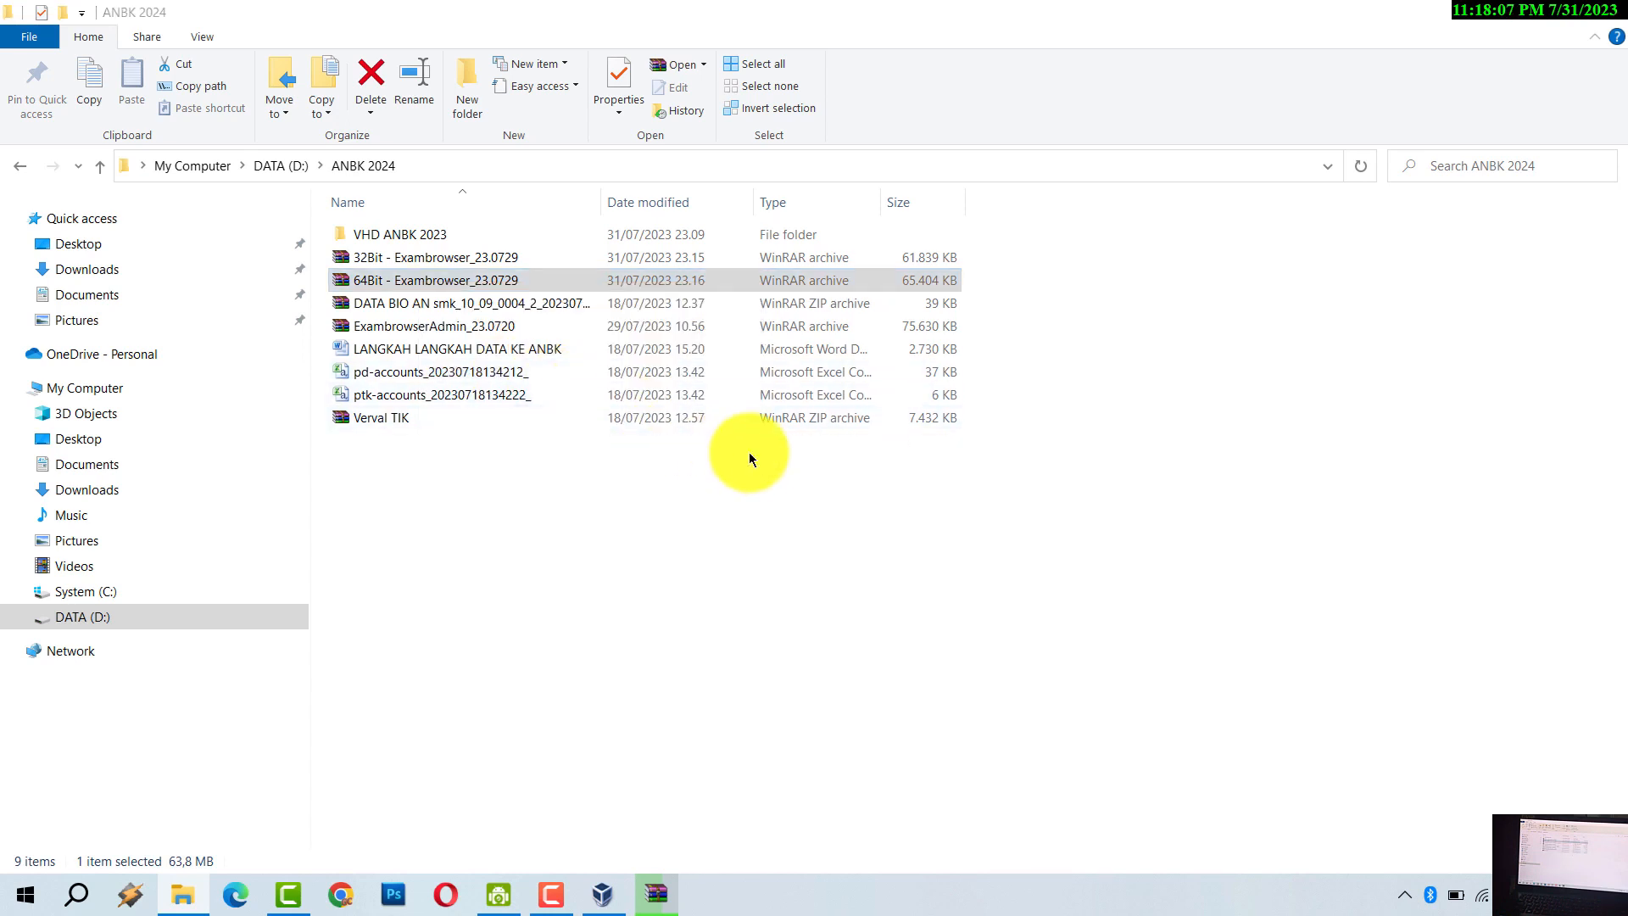
left_click(867, 661)
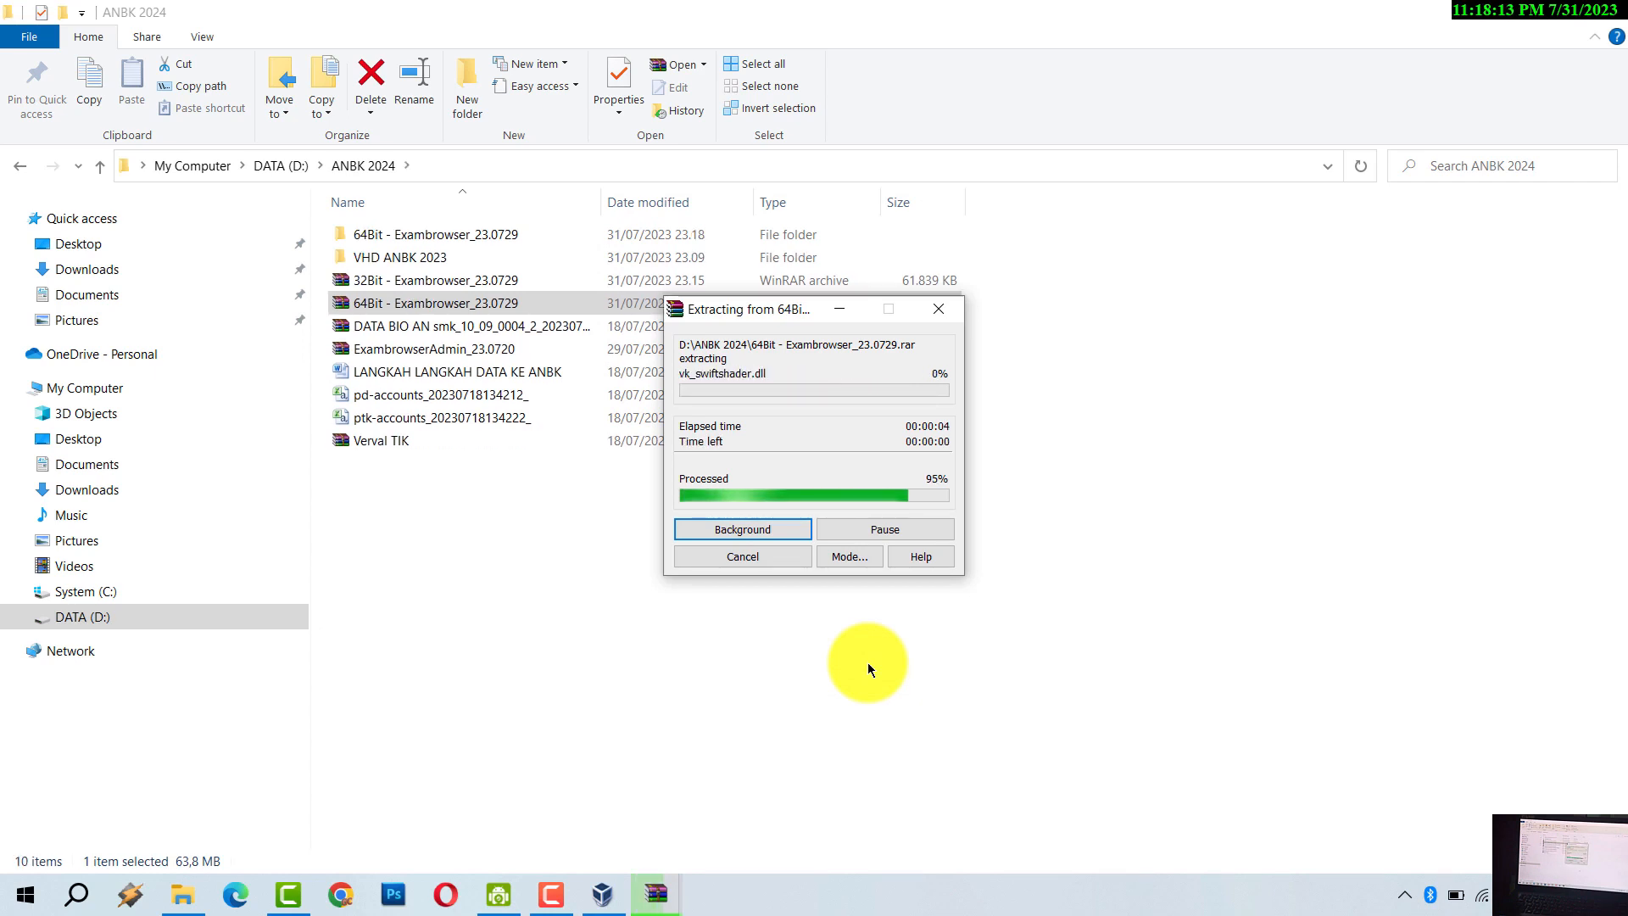
left_click(694, 653)
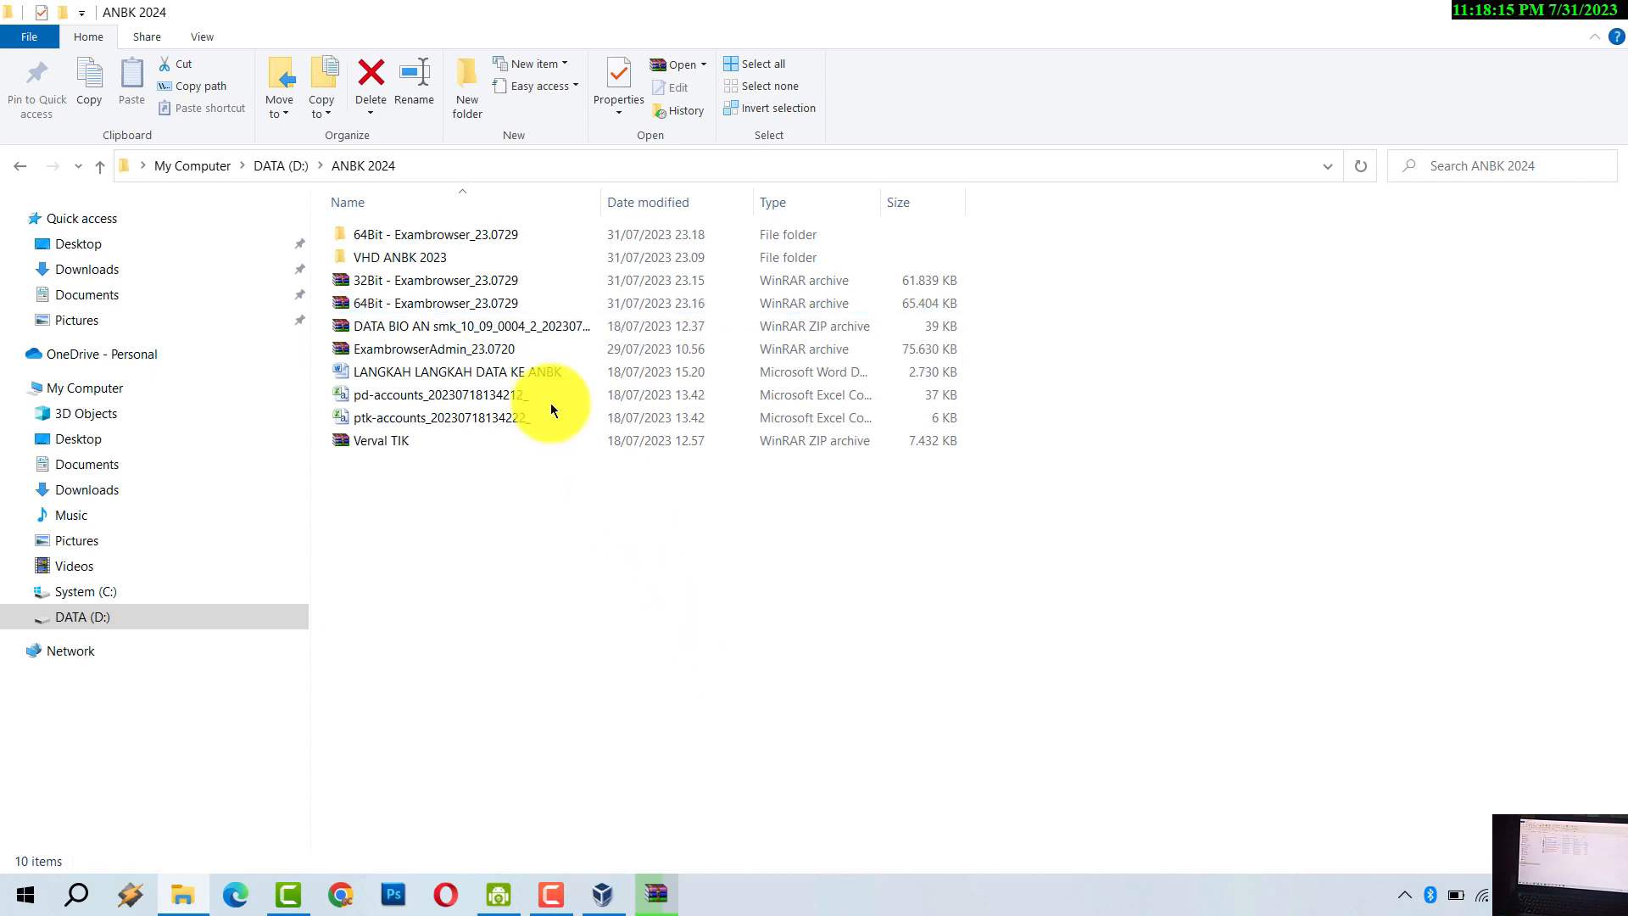
- Open the 64Bit - Exambrowser_23.0729 folder and run ExamBrowser as administrator
double_click(457, 237)
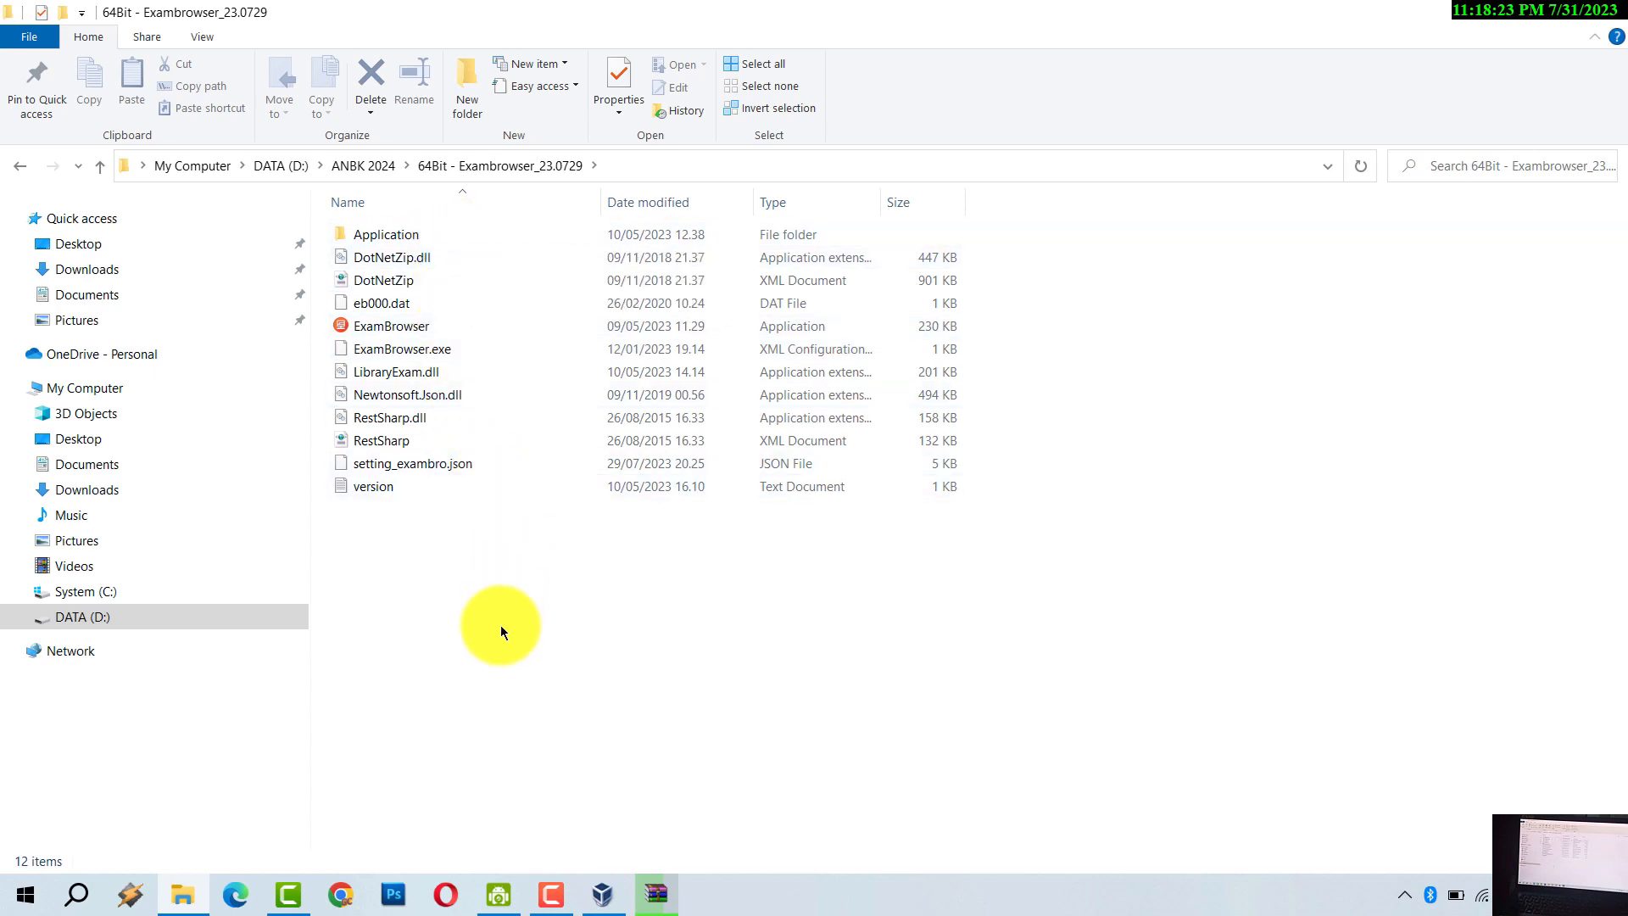
left_click(389, 324)
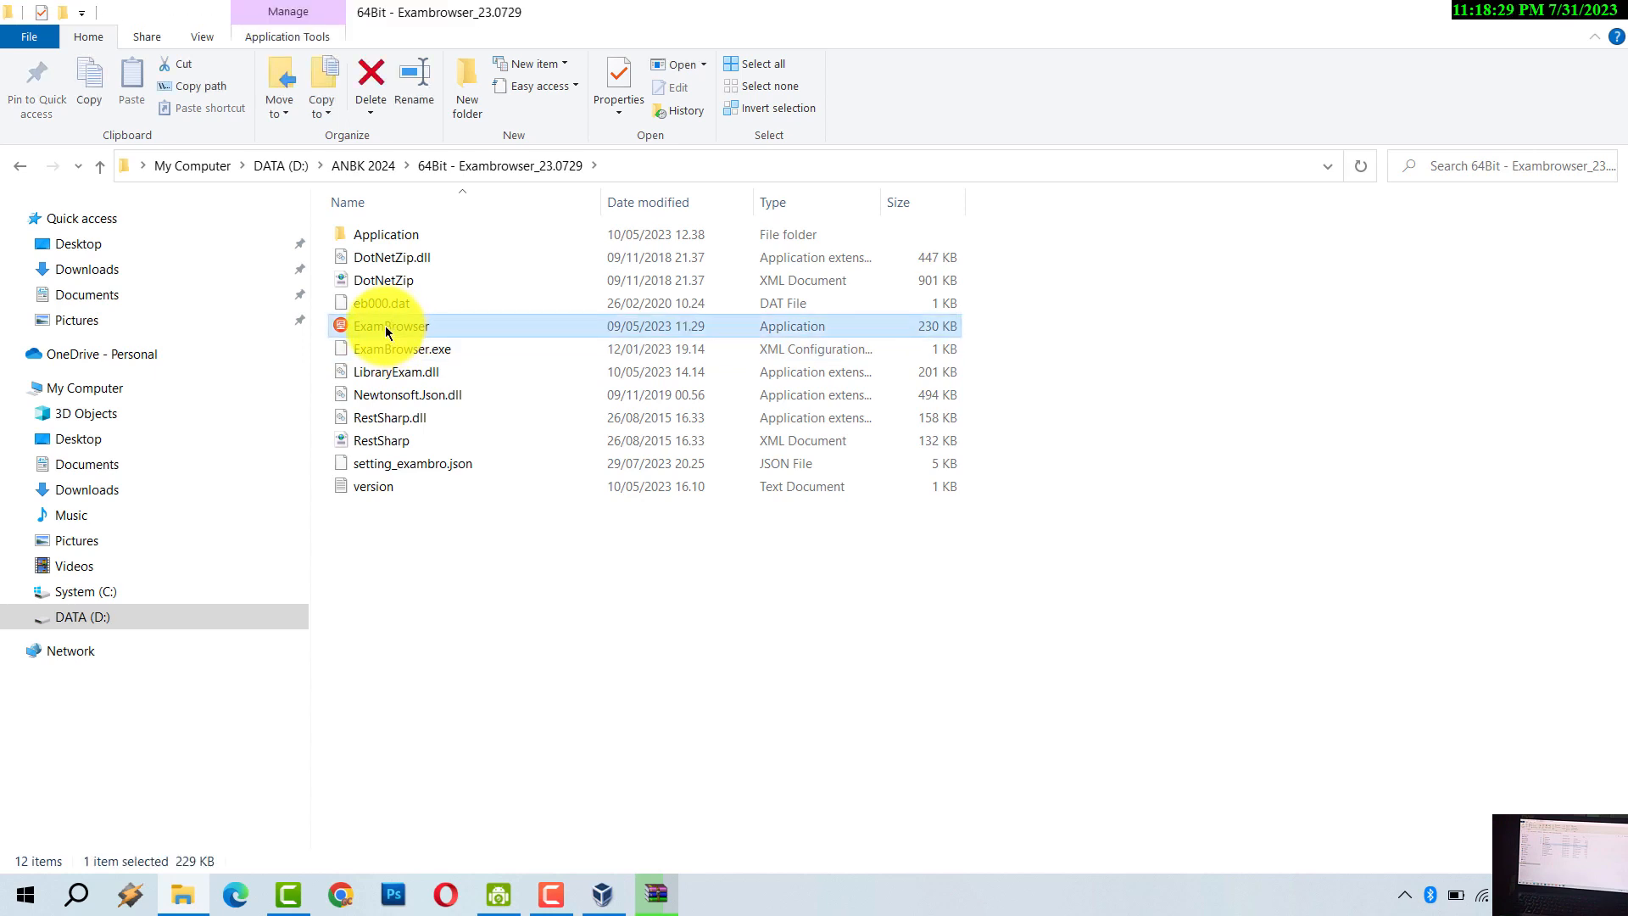
right_click(385, 326)
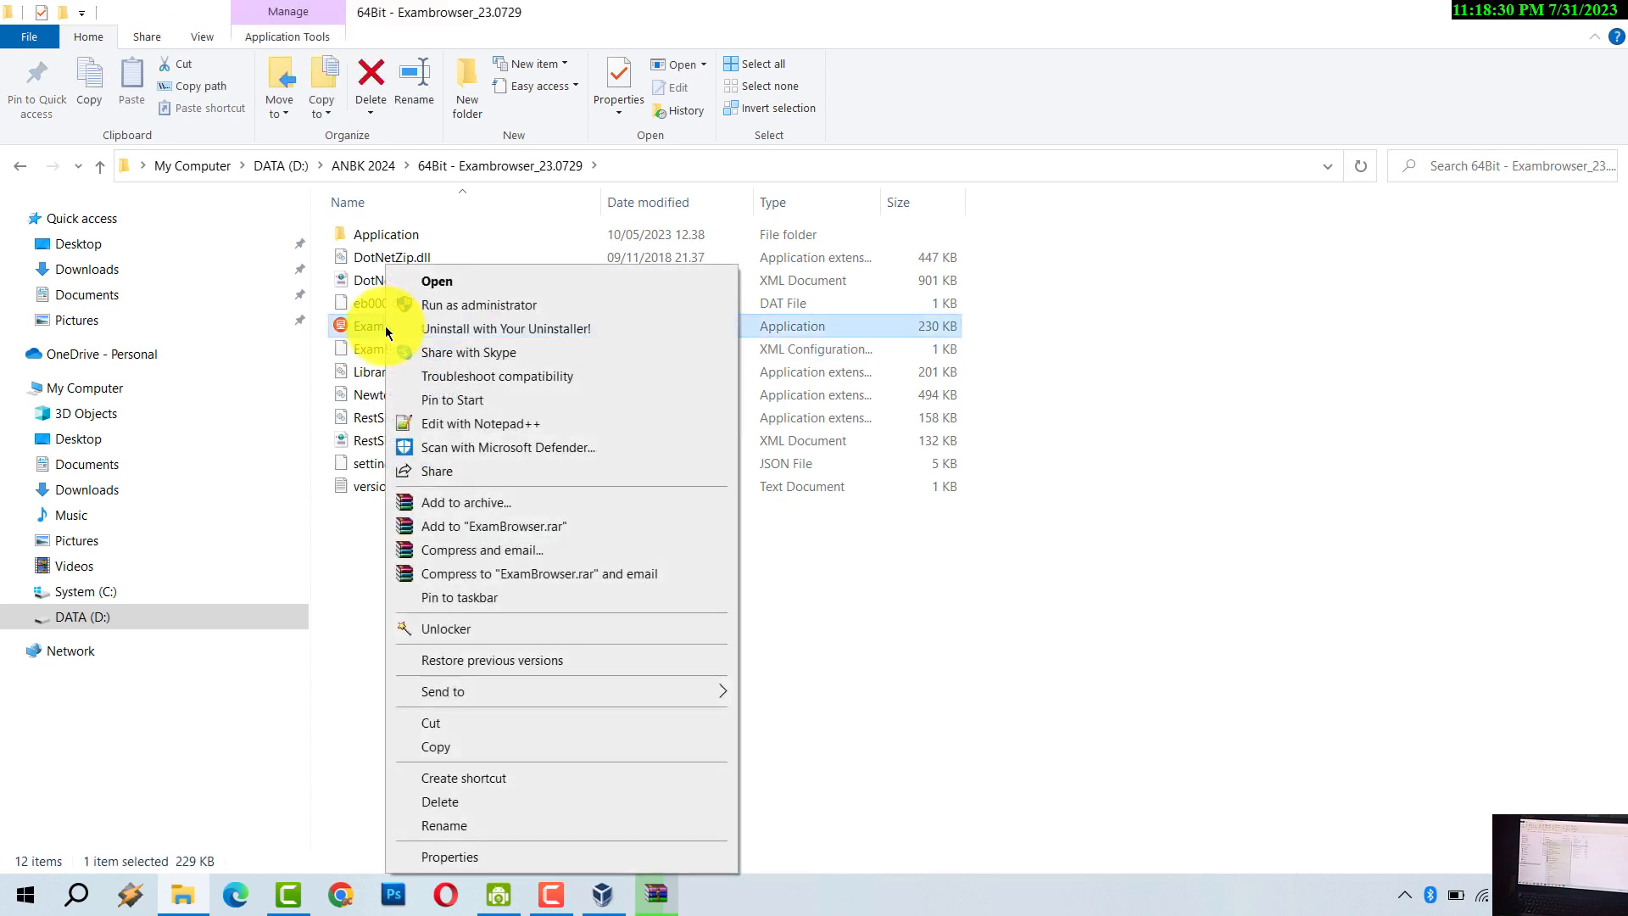
left_click(431, 303)
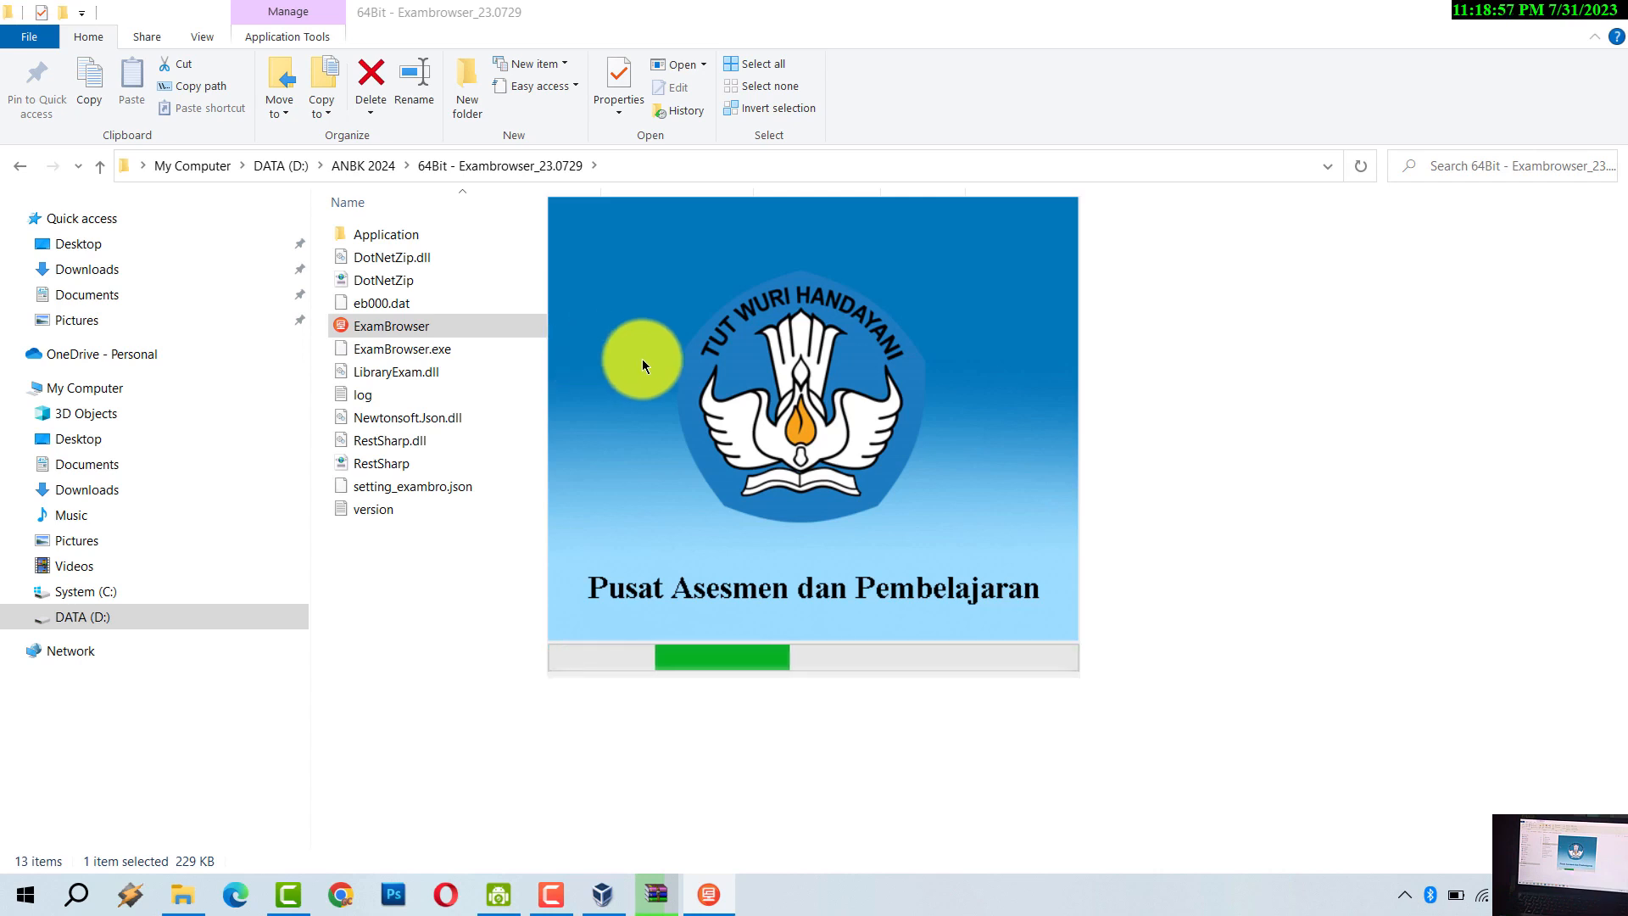
- Close the ExamBrowser DARING check window, then disconnect Wi-Fi from the network tray flyout
left_click(716, 906)
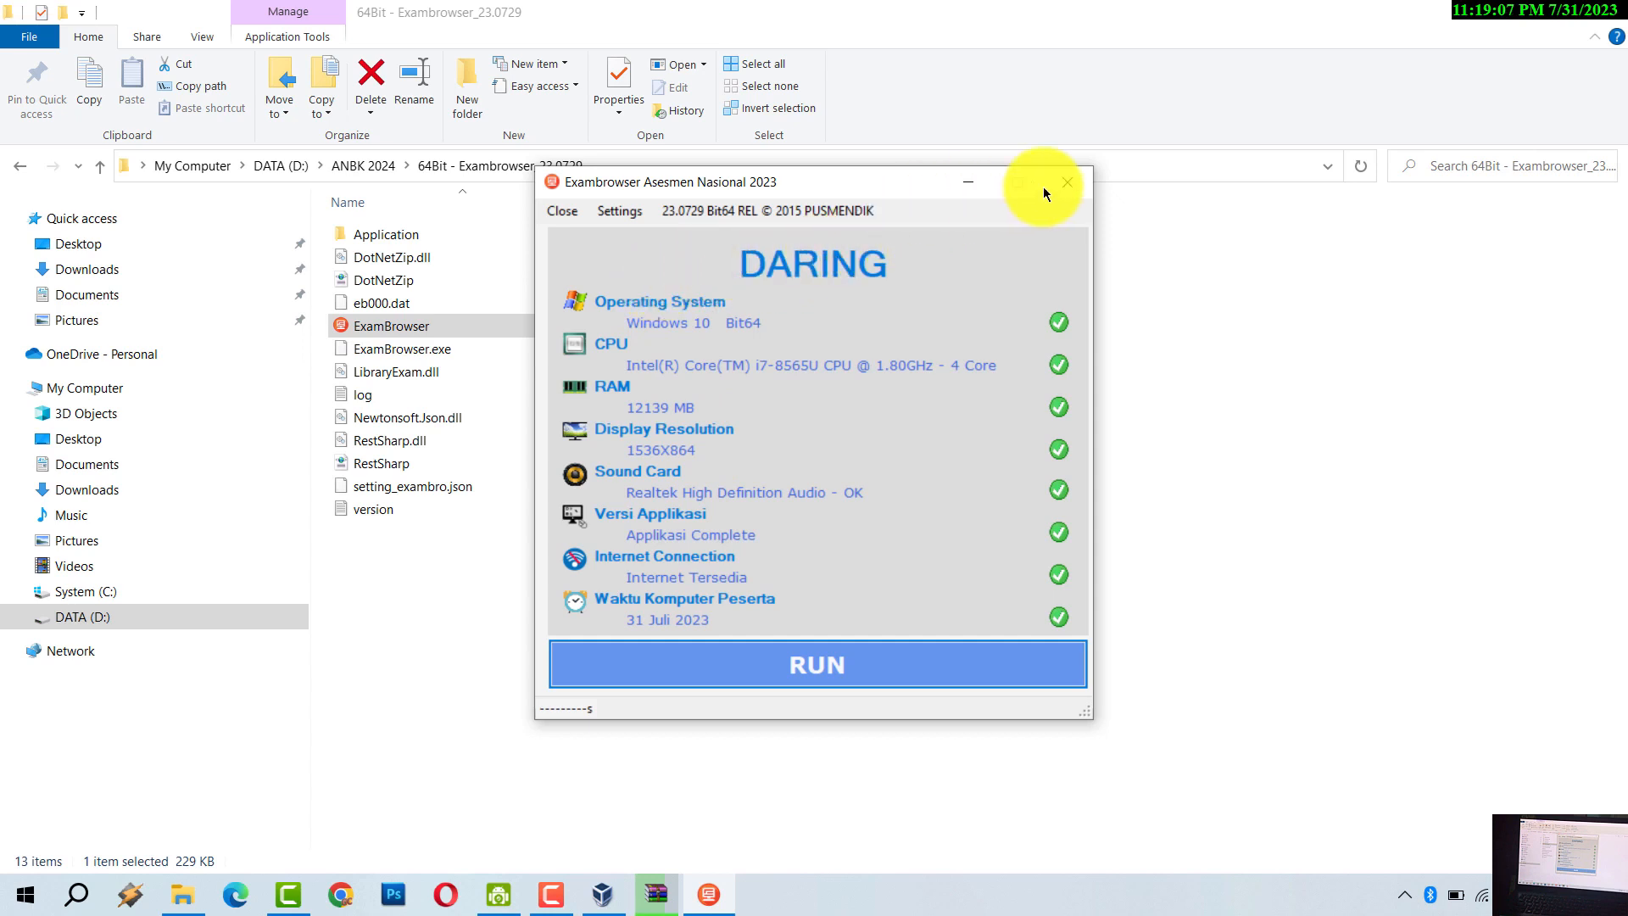
left_click(1068, 185)
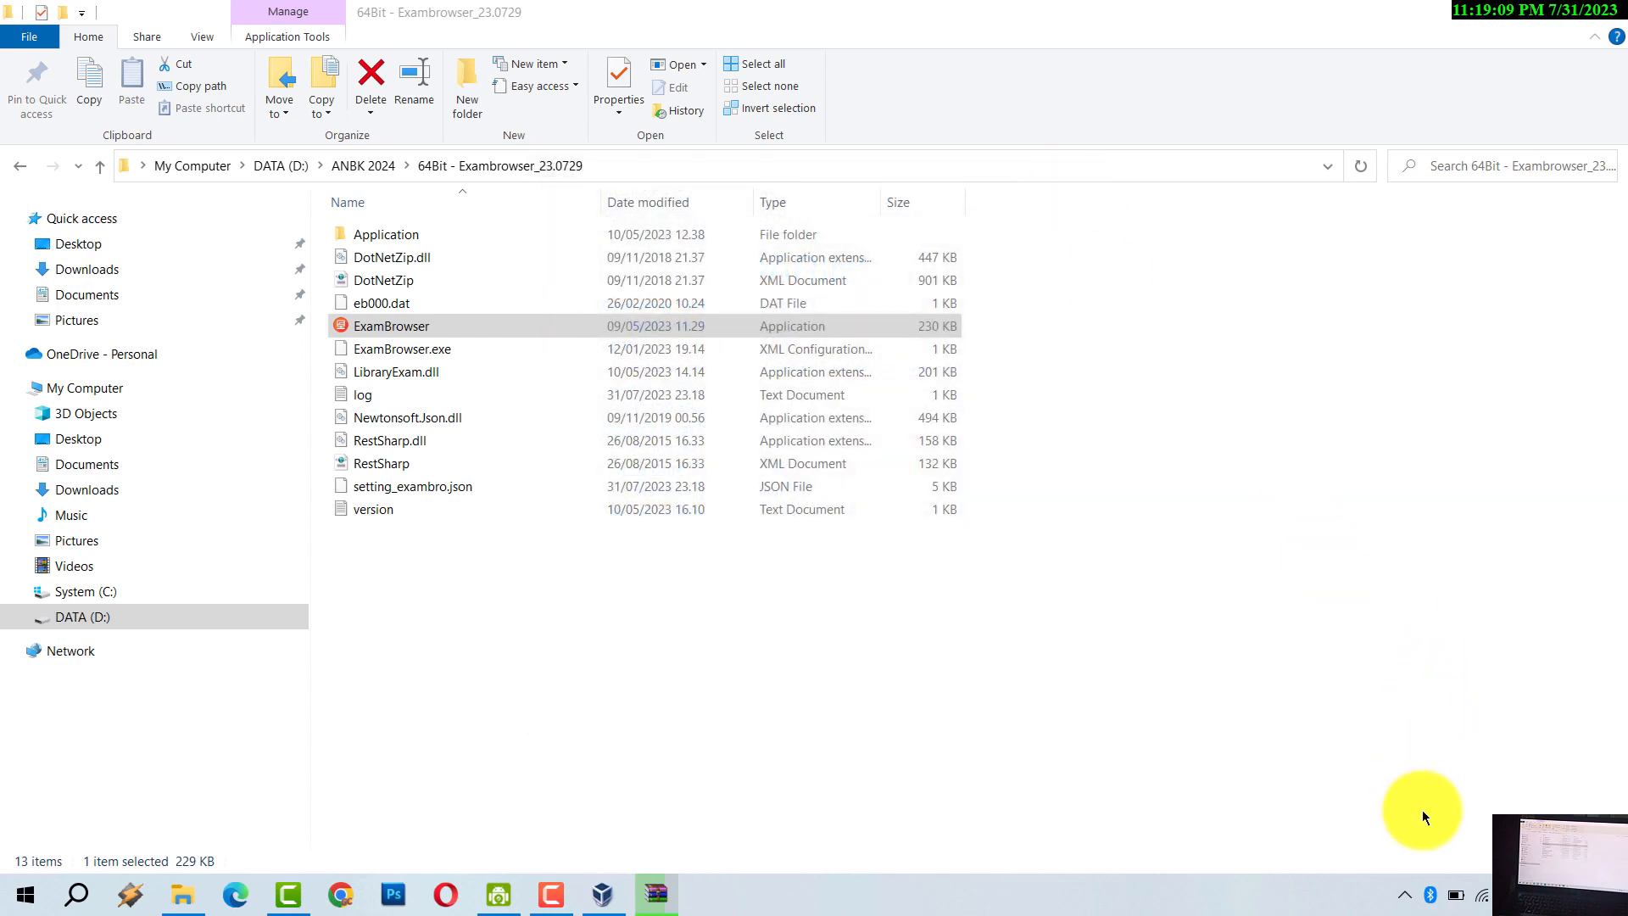
left_click(1484, 897)
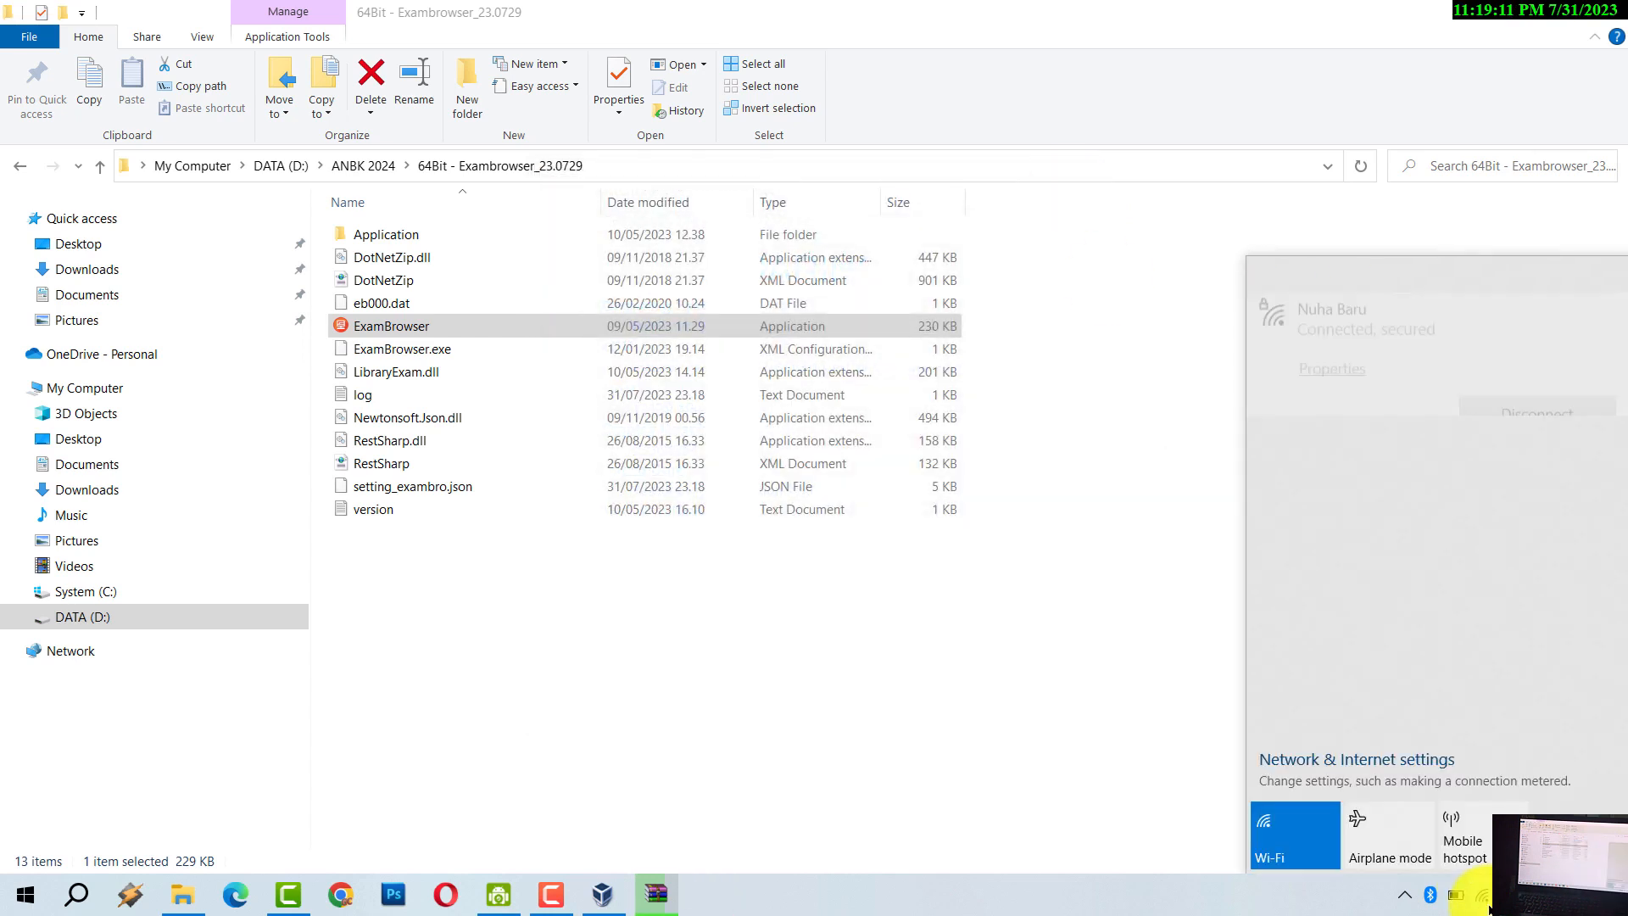
left_click(1284, 836)
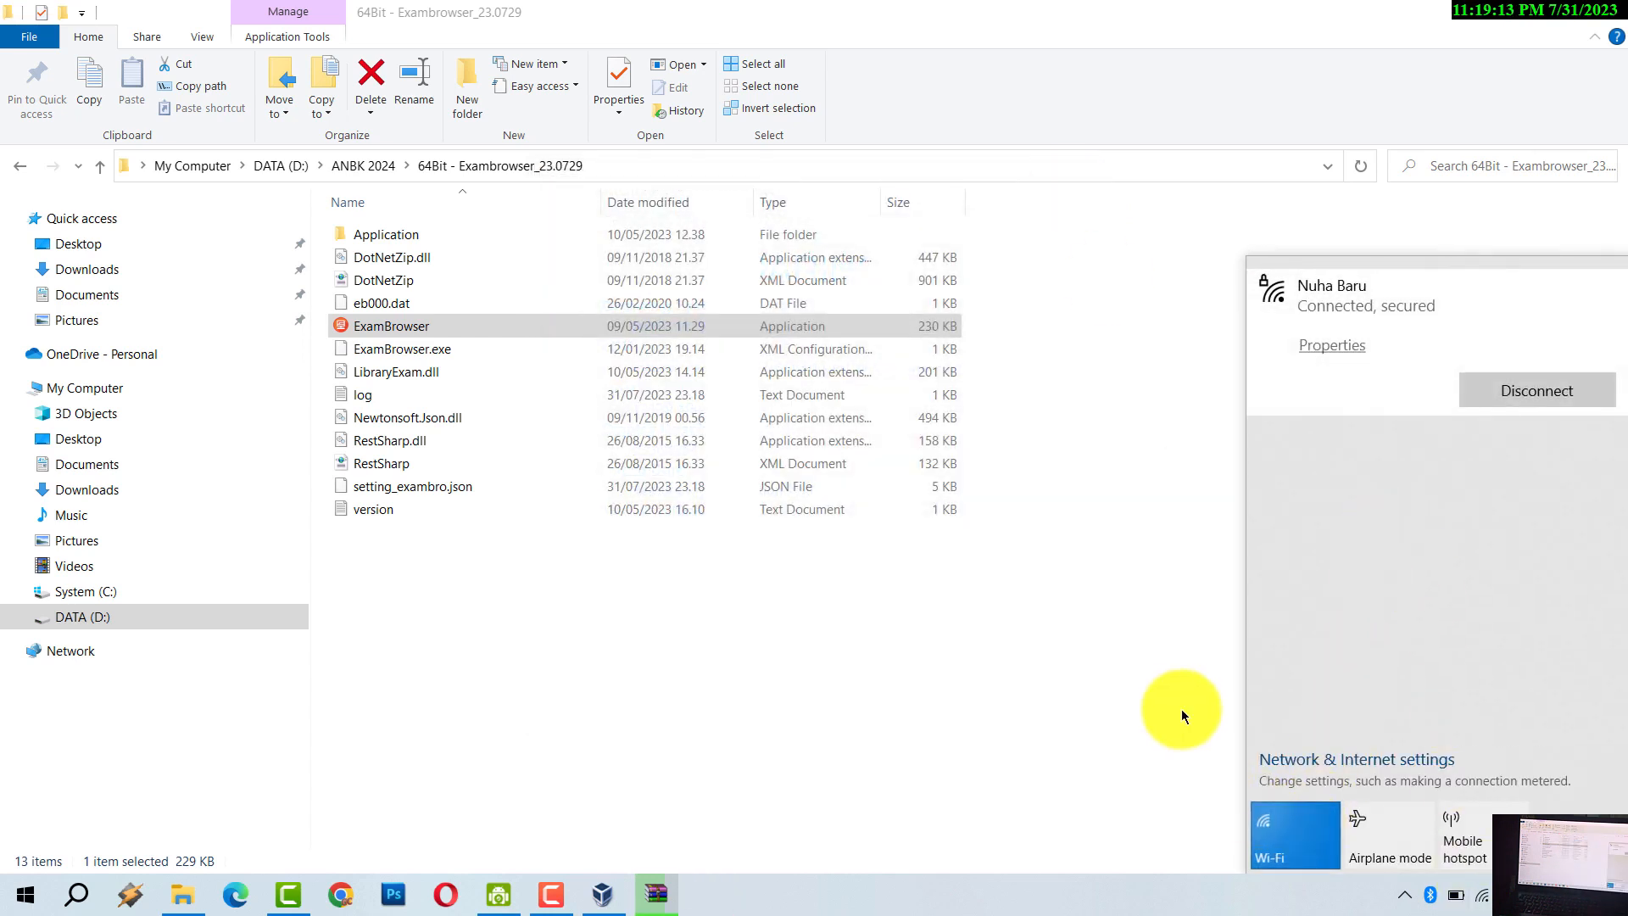
left_click(902, 635)
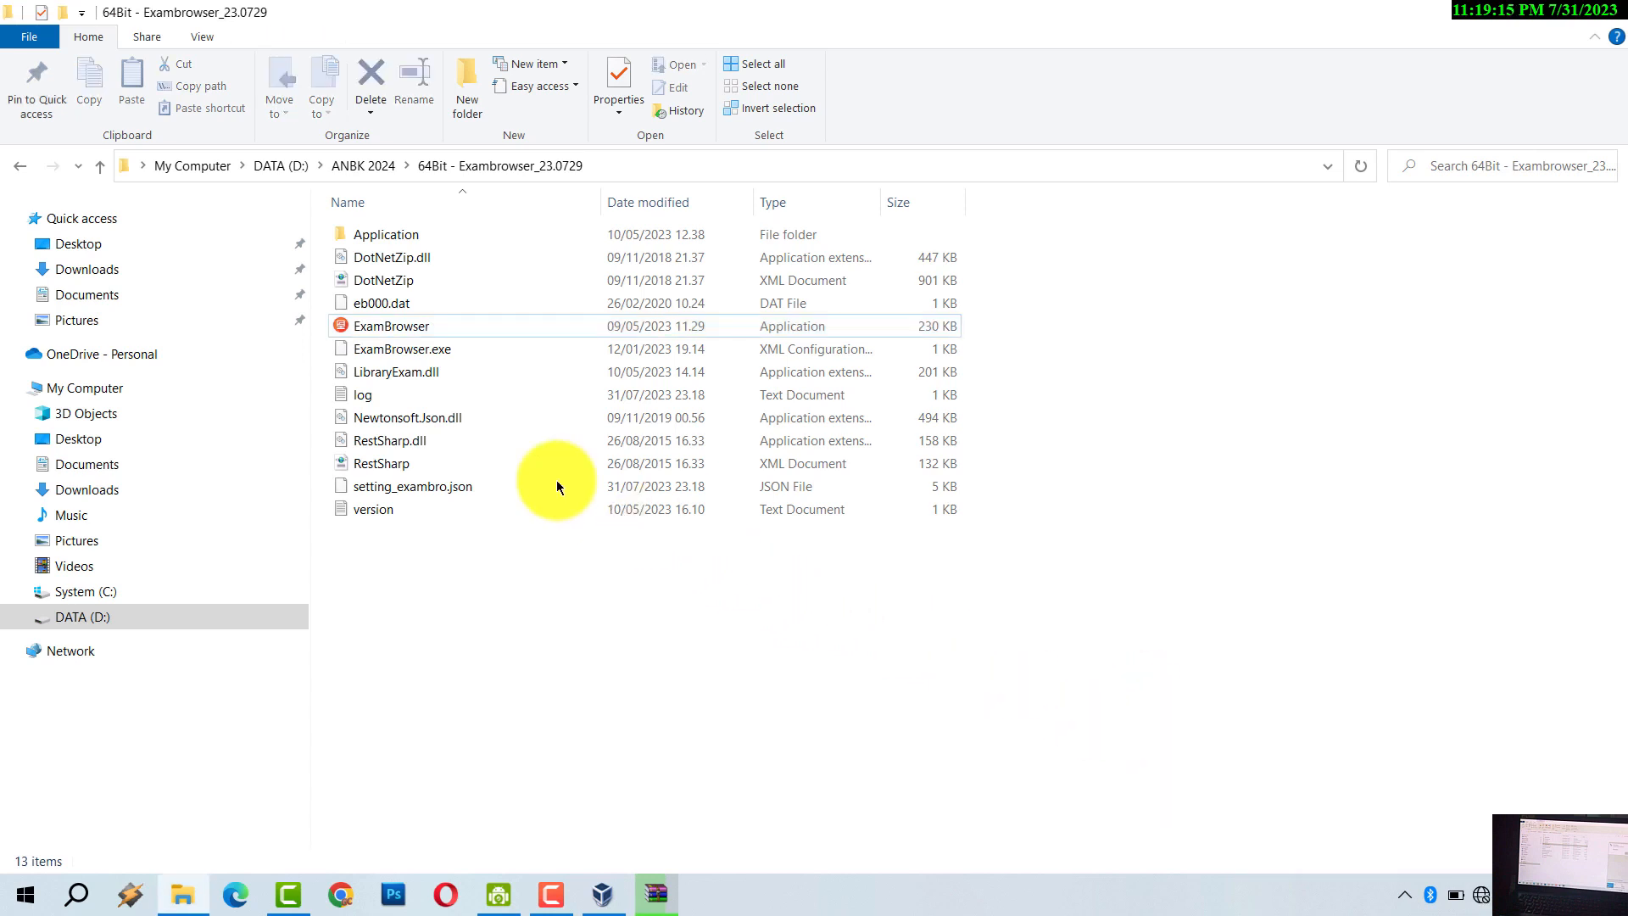
- Run ExamBrowser as administrator while offline, accept the no-internet autoupdate warning, and reposition its window
left_click(389, 330)
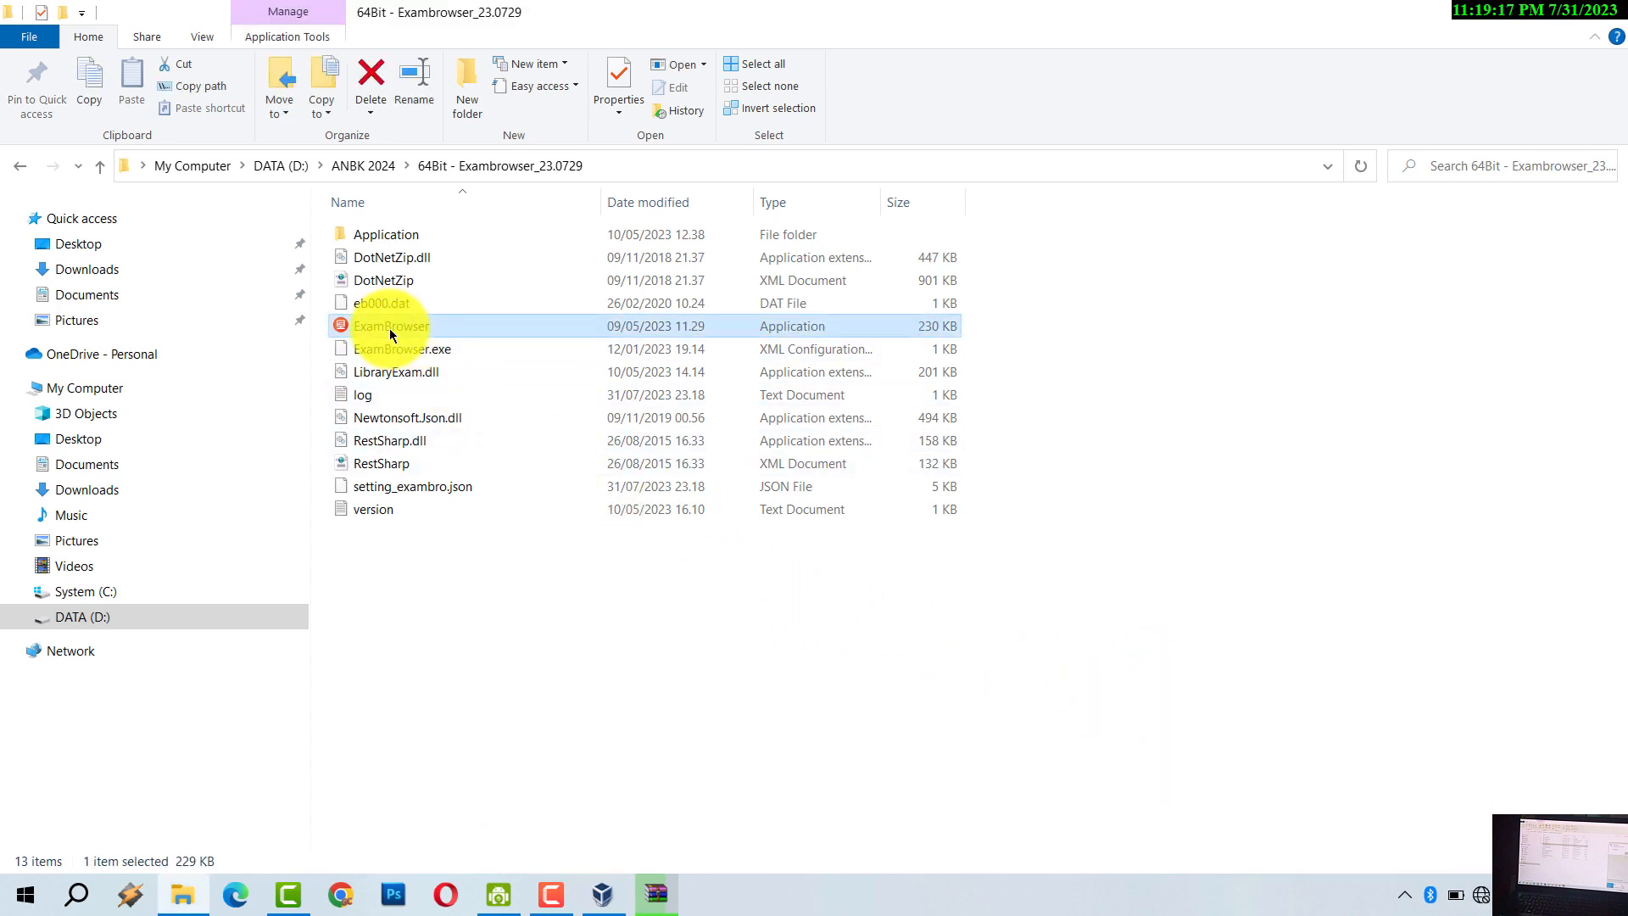
right_click(389, 328)
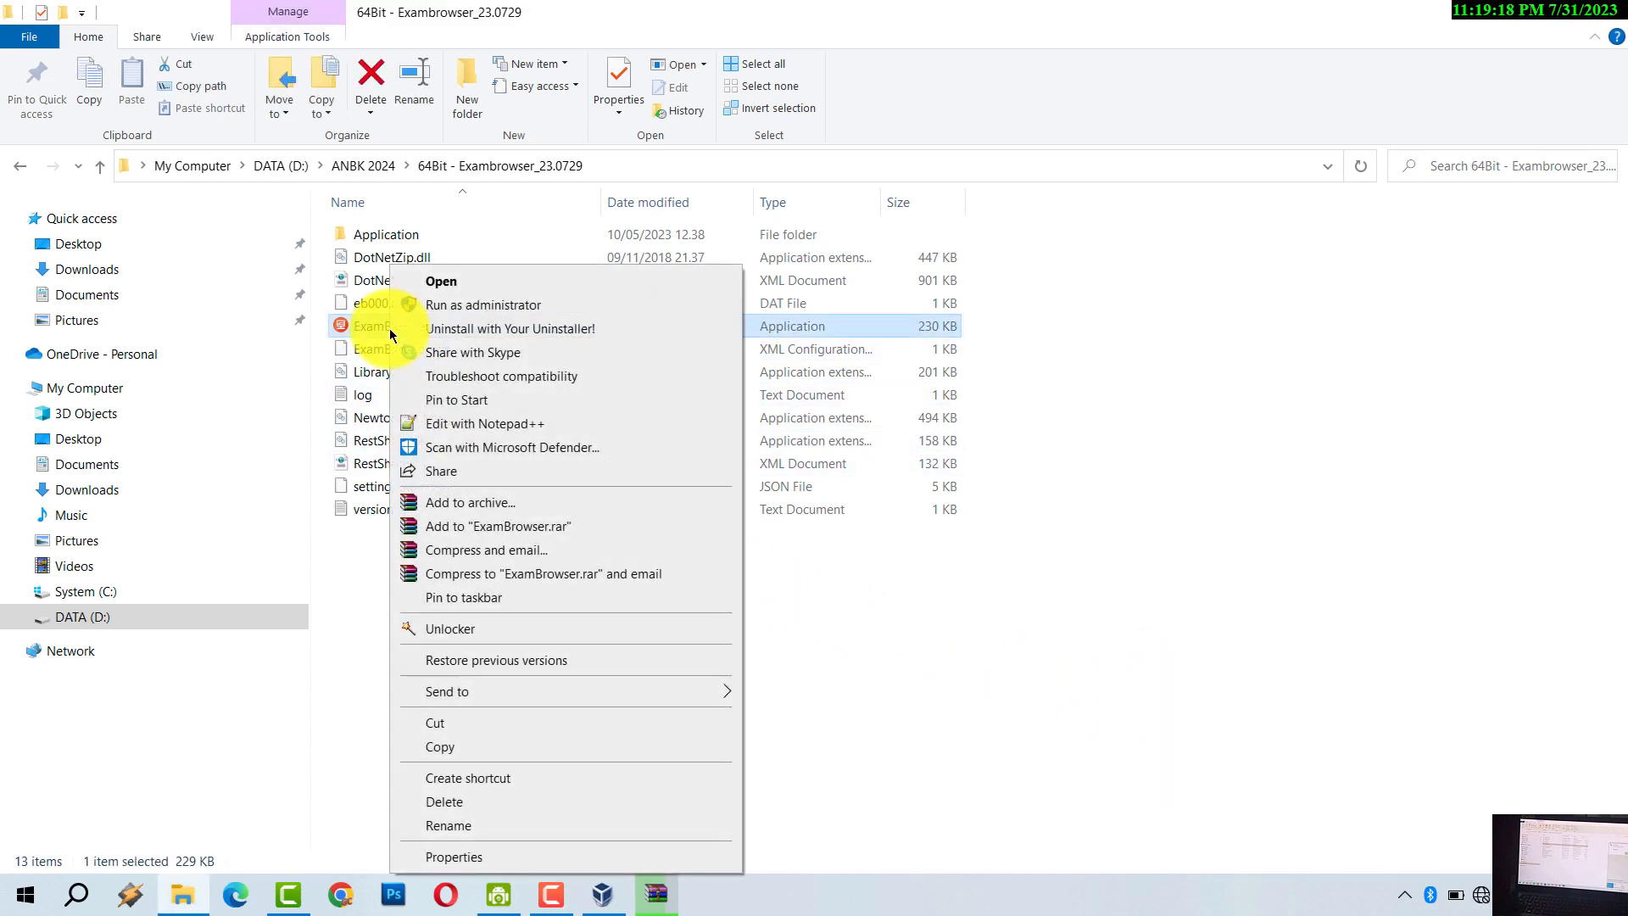
left_click(446, 312)
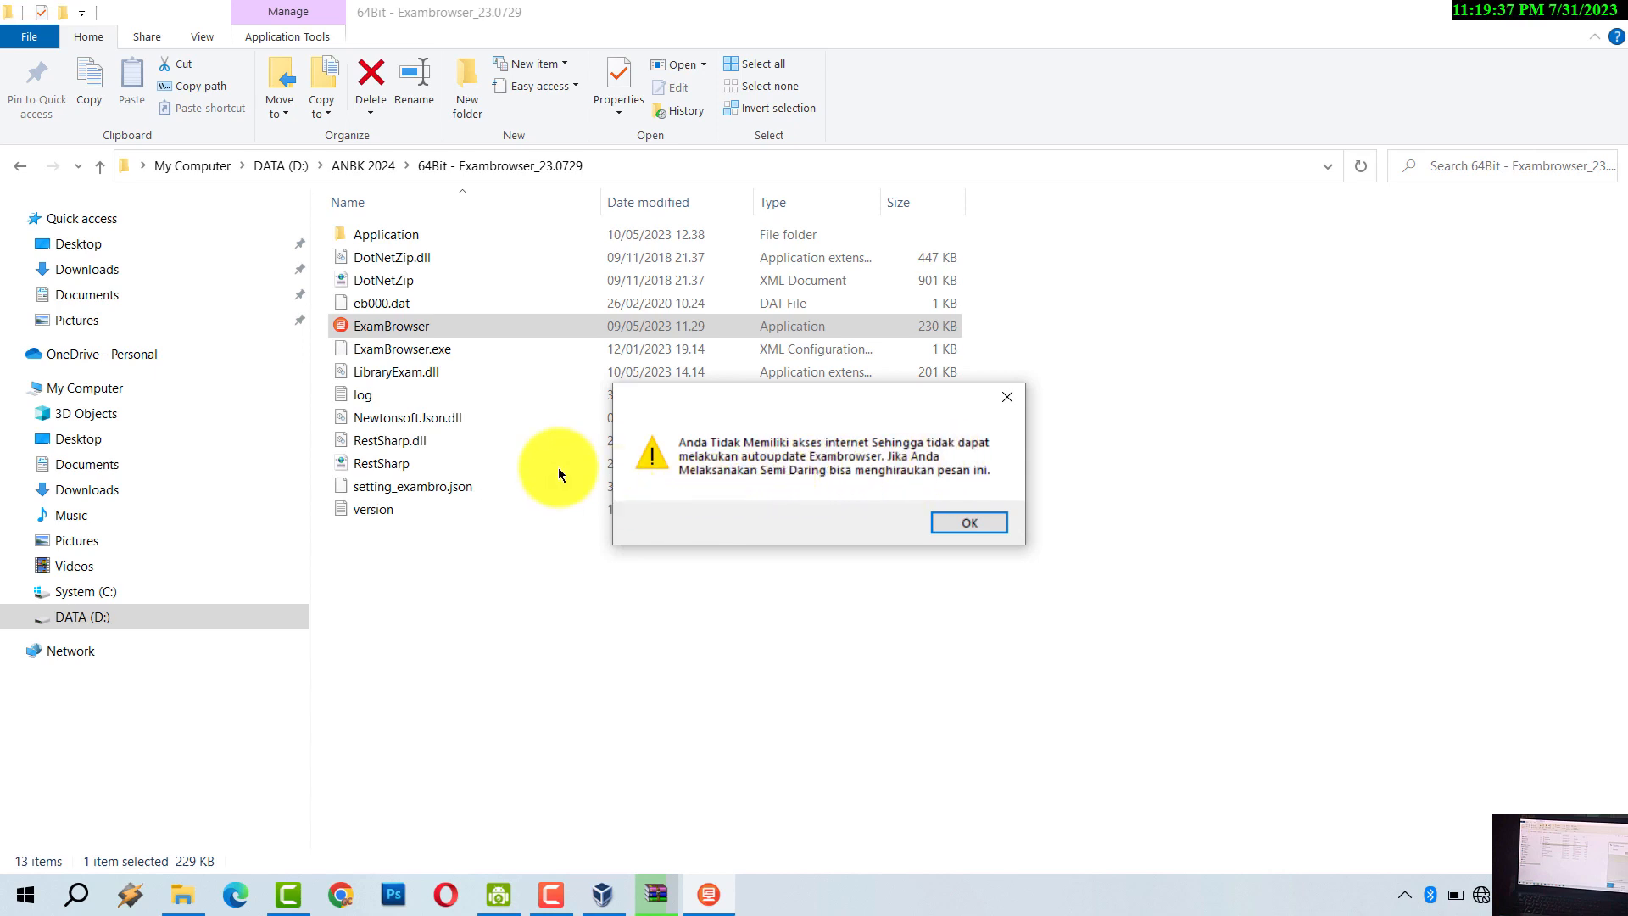
left_click(963, 521)
key("Return")
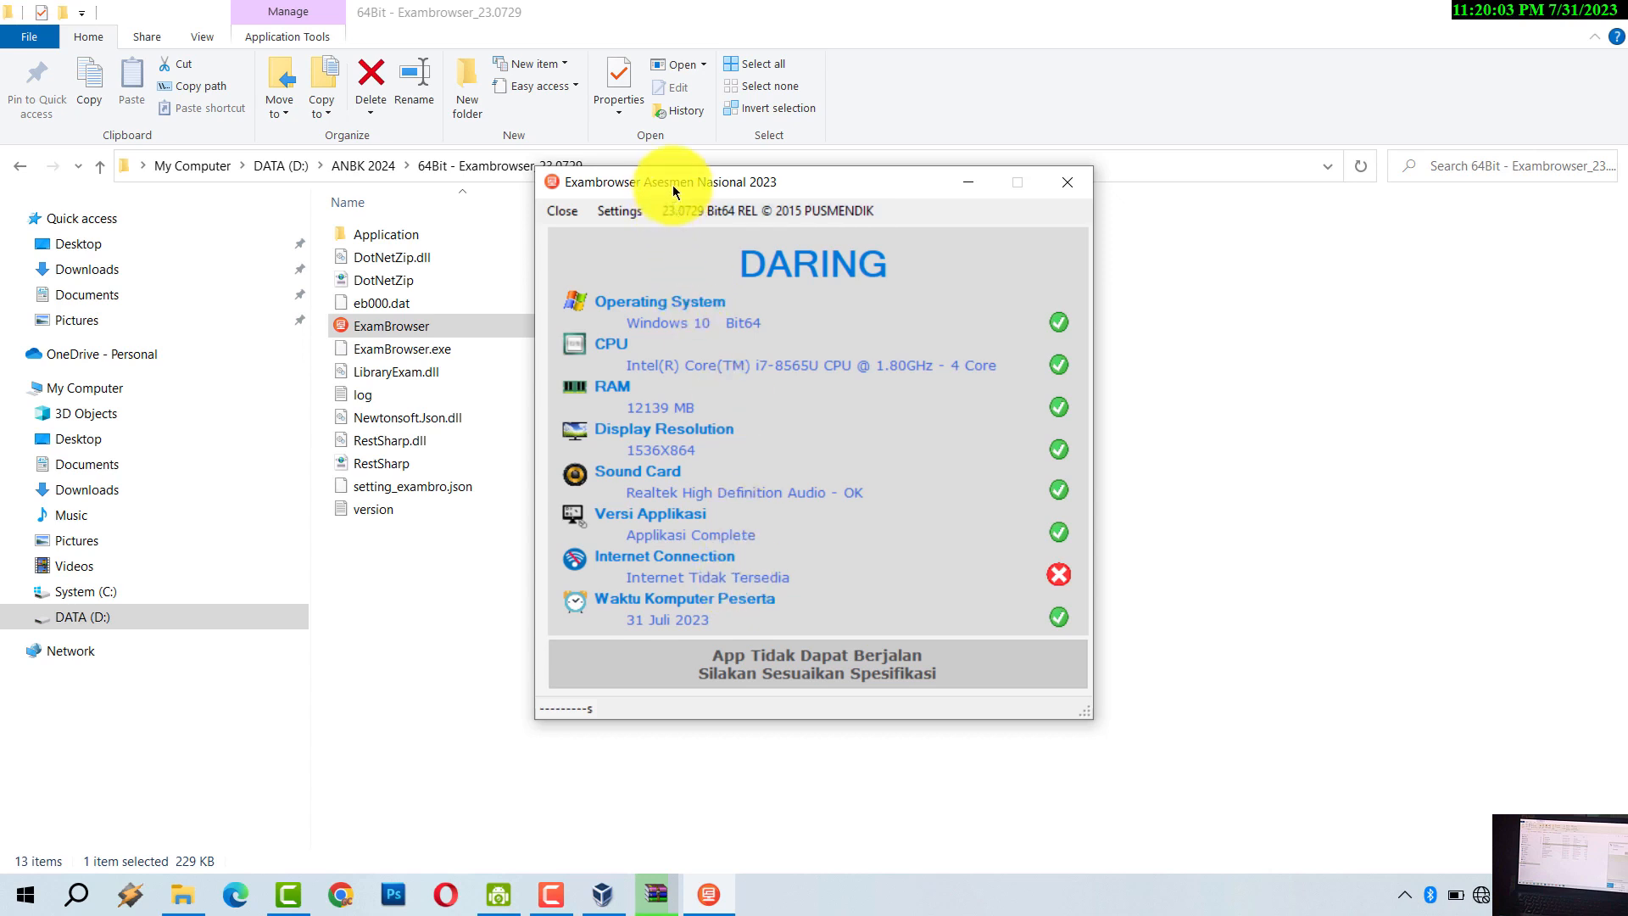
left_click_drag(674, 180, 631, 260)
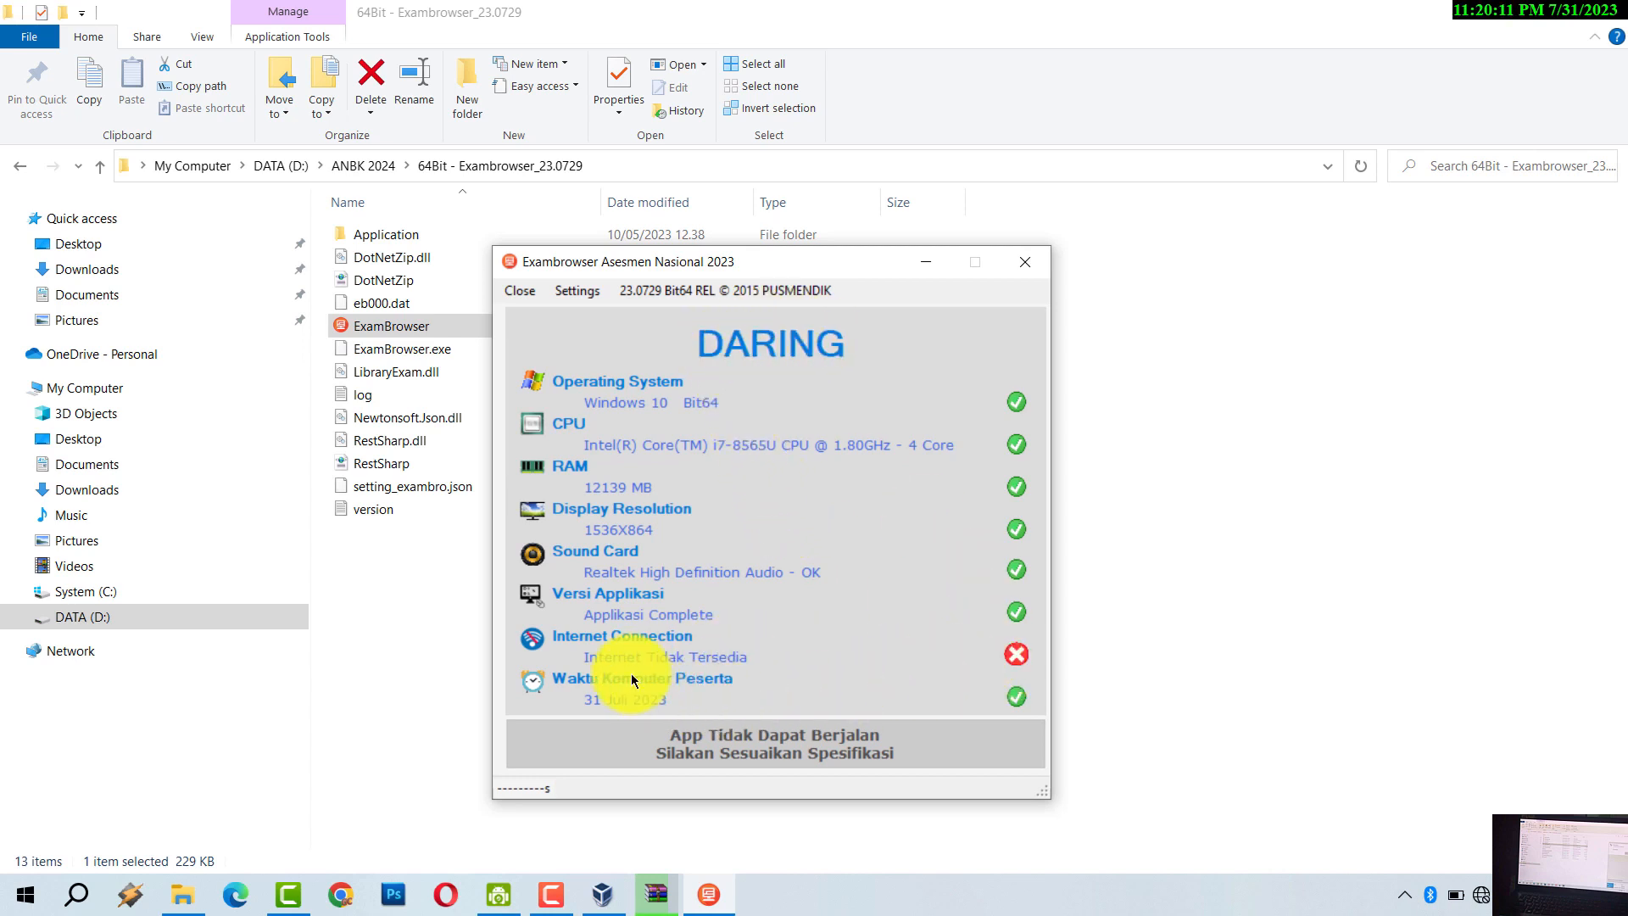
mouse_move(1025, 664)
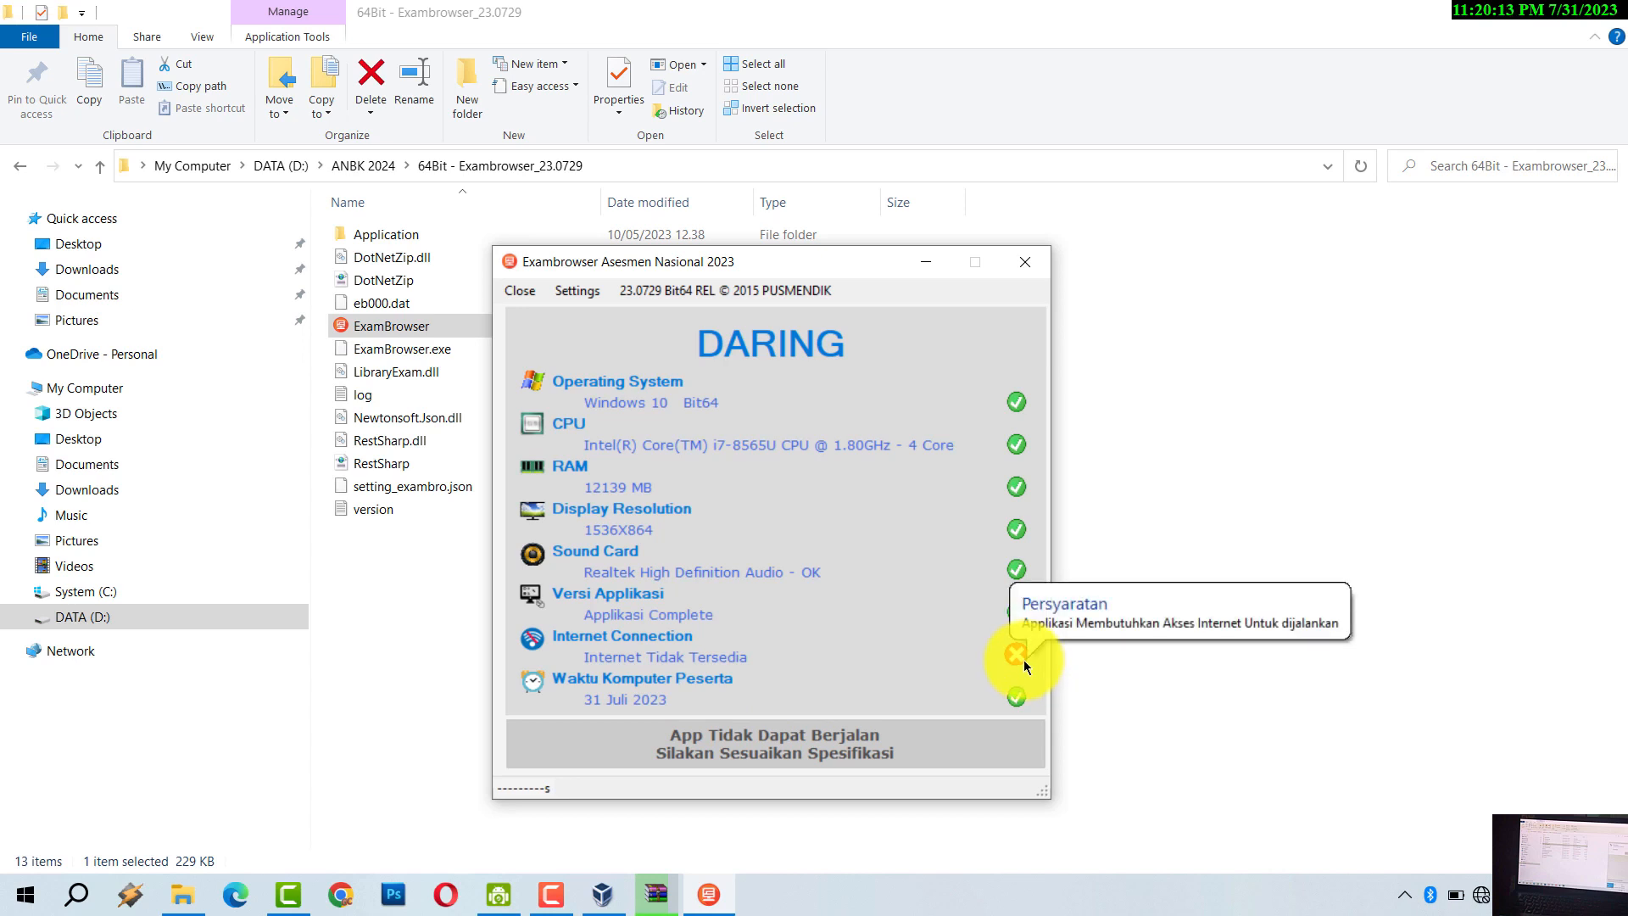
- Unlock proctor settings with the proctor password and save the exam mode as Semi Online
left_click(557, 294)
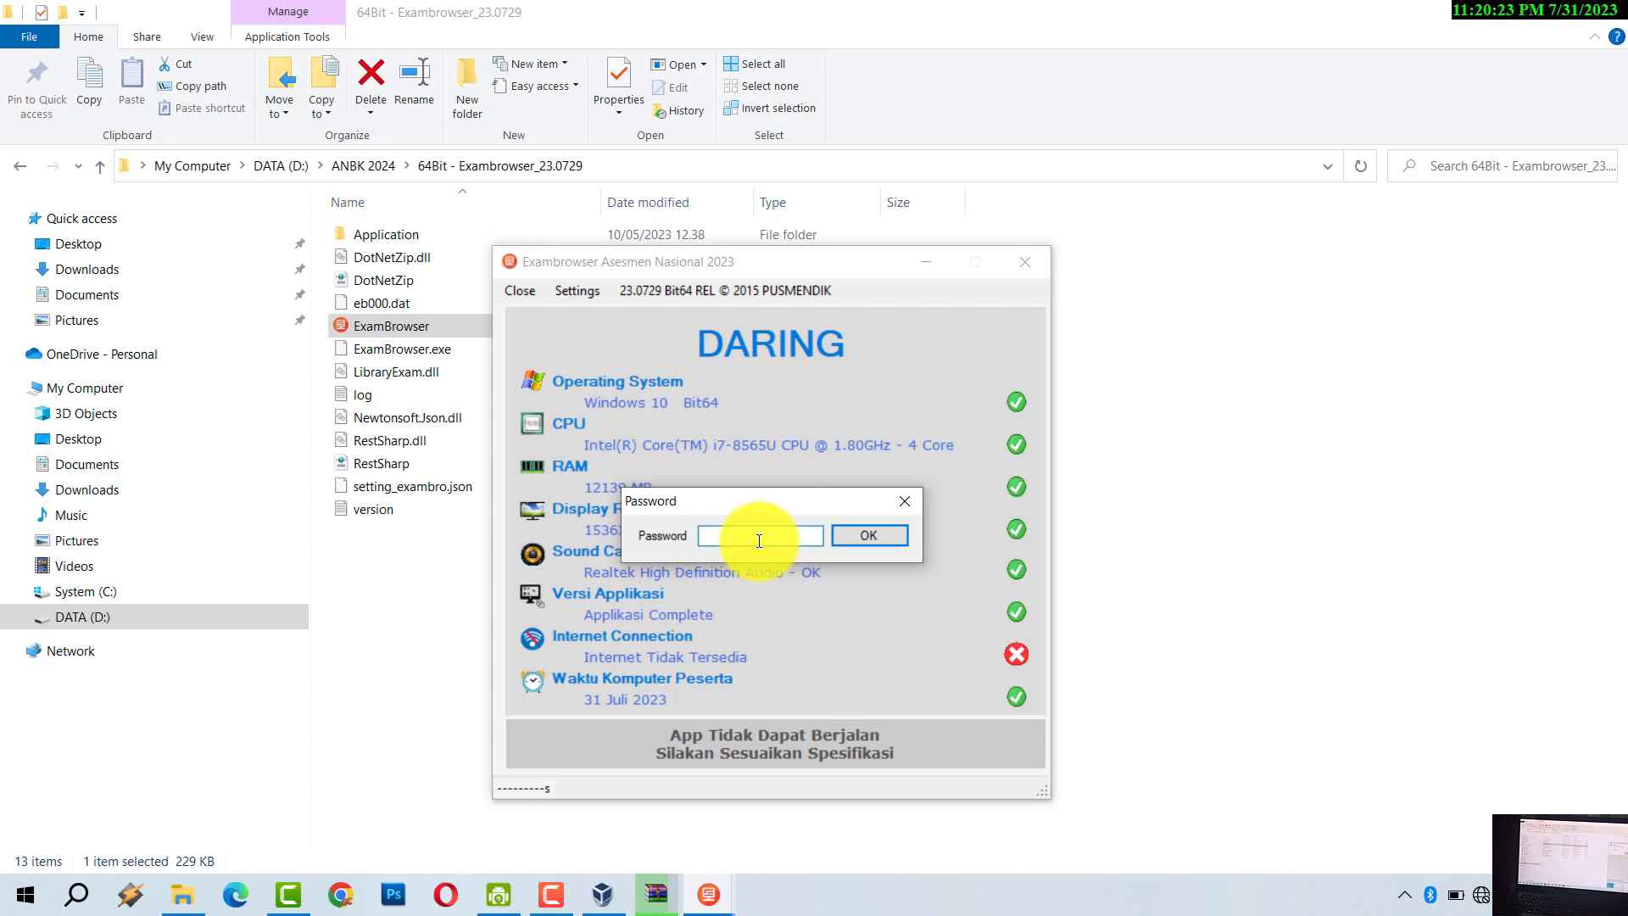
type("*****")
left_click(872, 536)
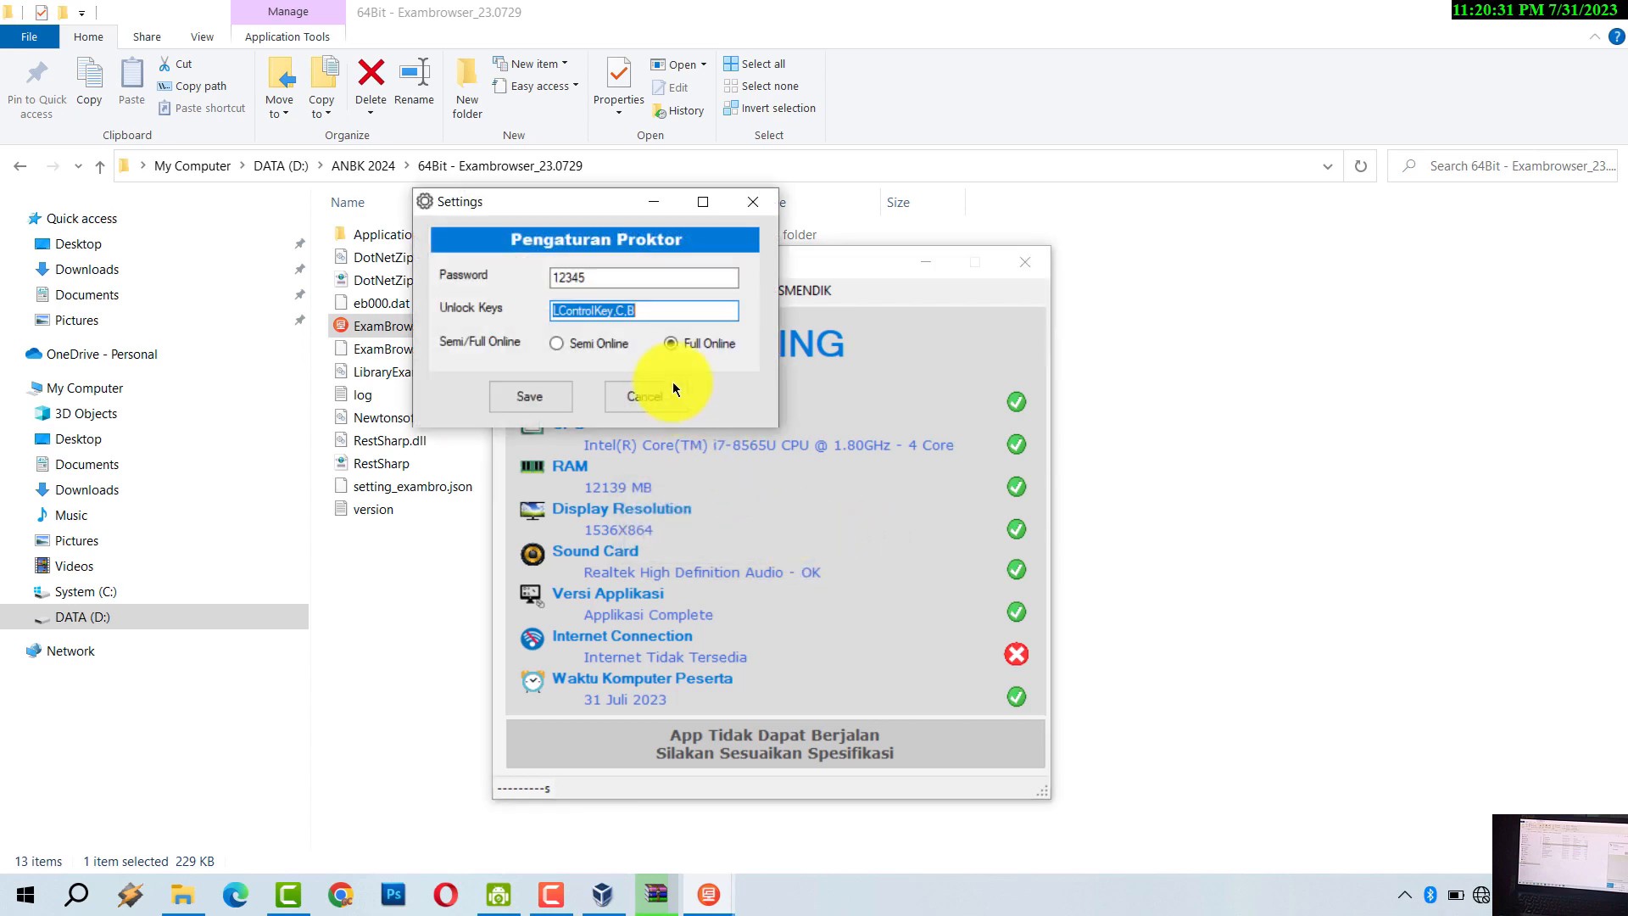
left_click(559, 343)
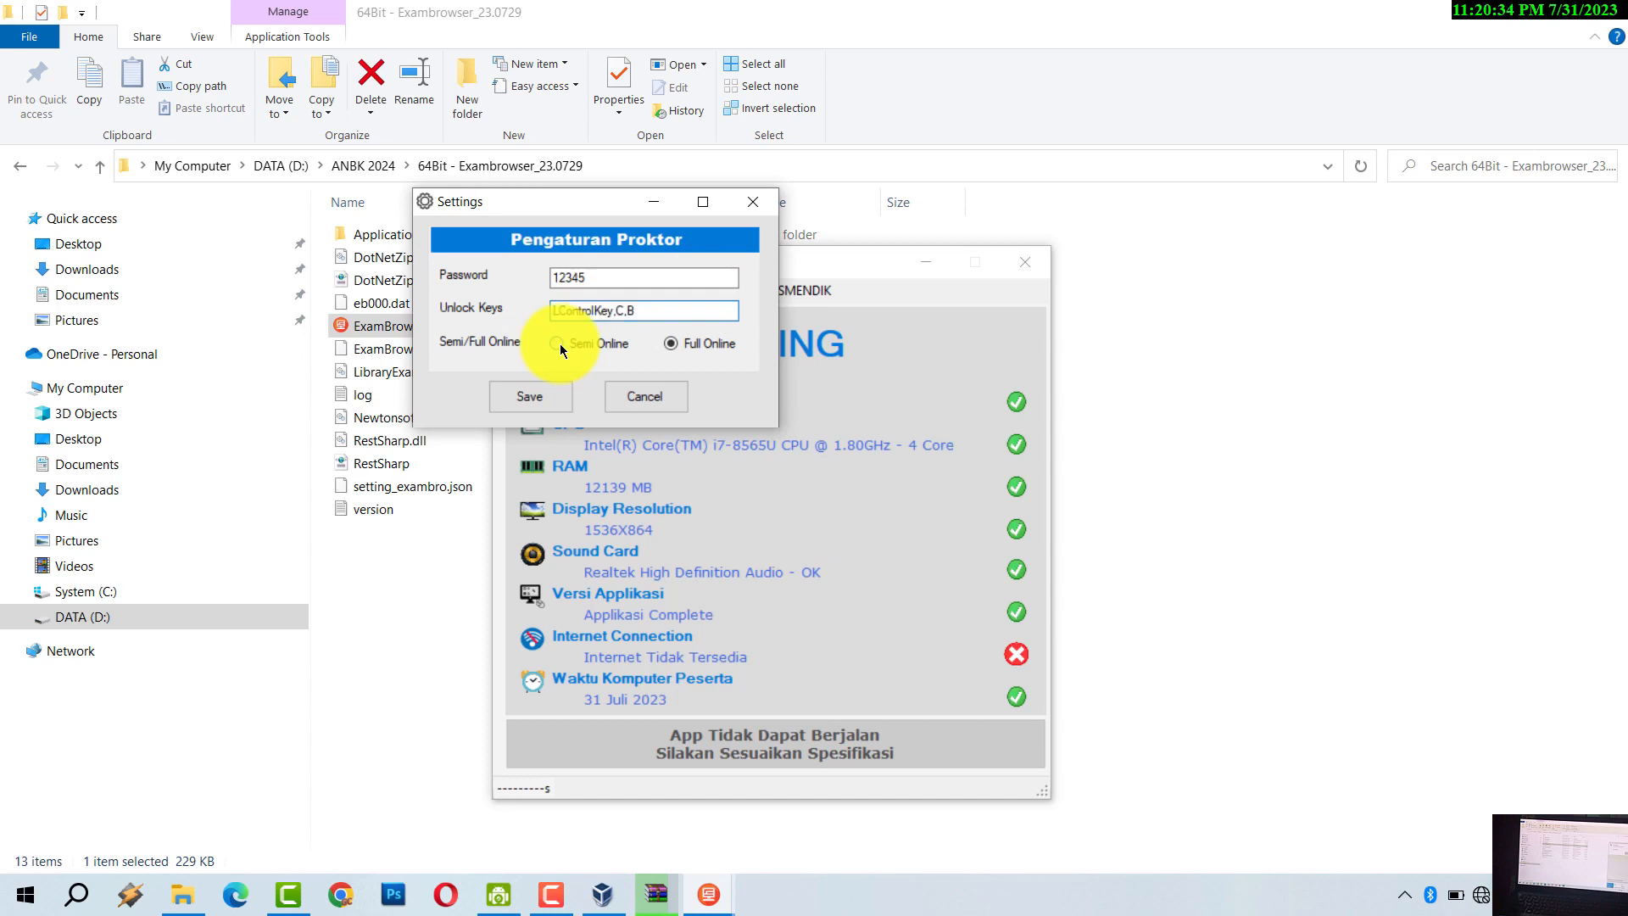
left_click(537, 395)
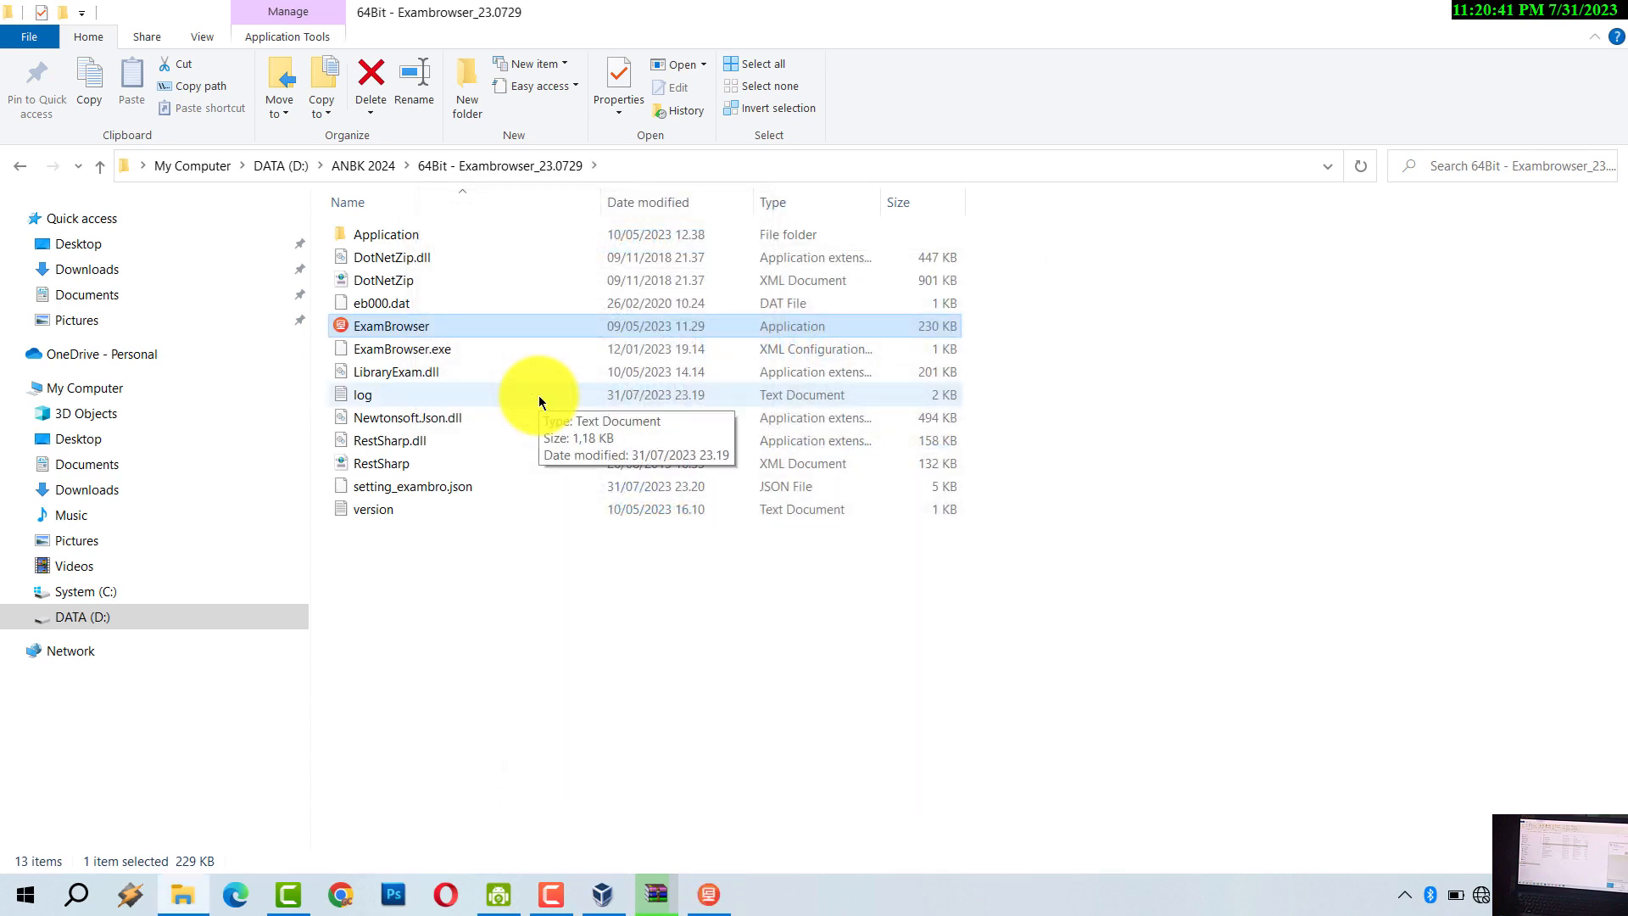
- Reopen ExamBrowser in SEMI DARING mode, press RUN, and dismiss the 'Tidak ada nomor ip' warning
left_click(719, 900)
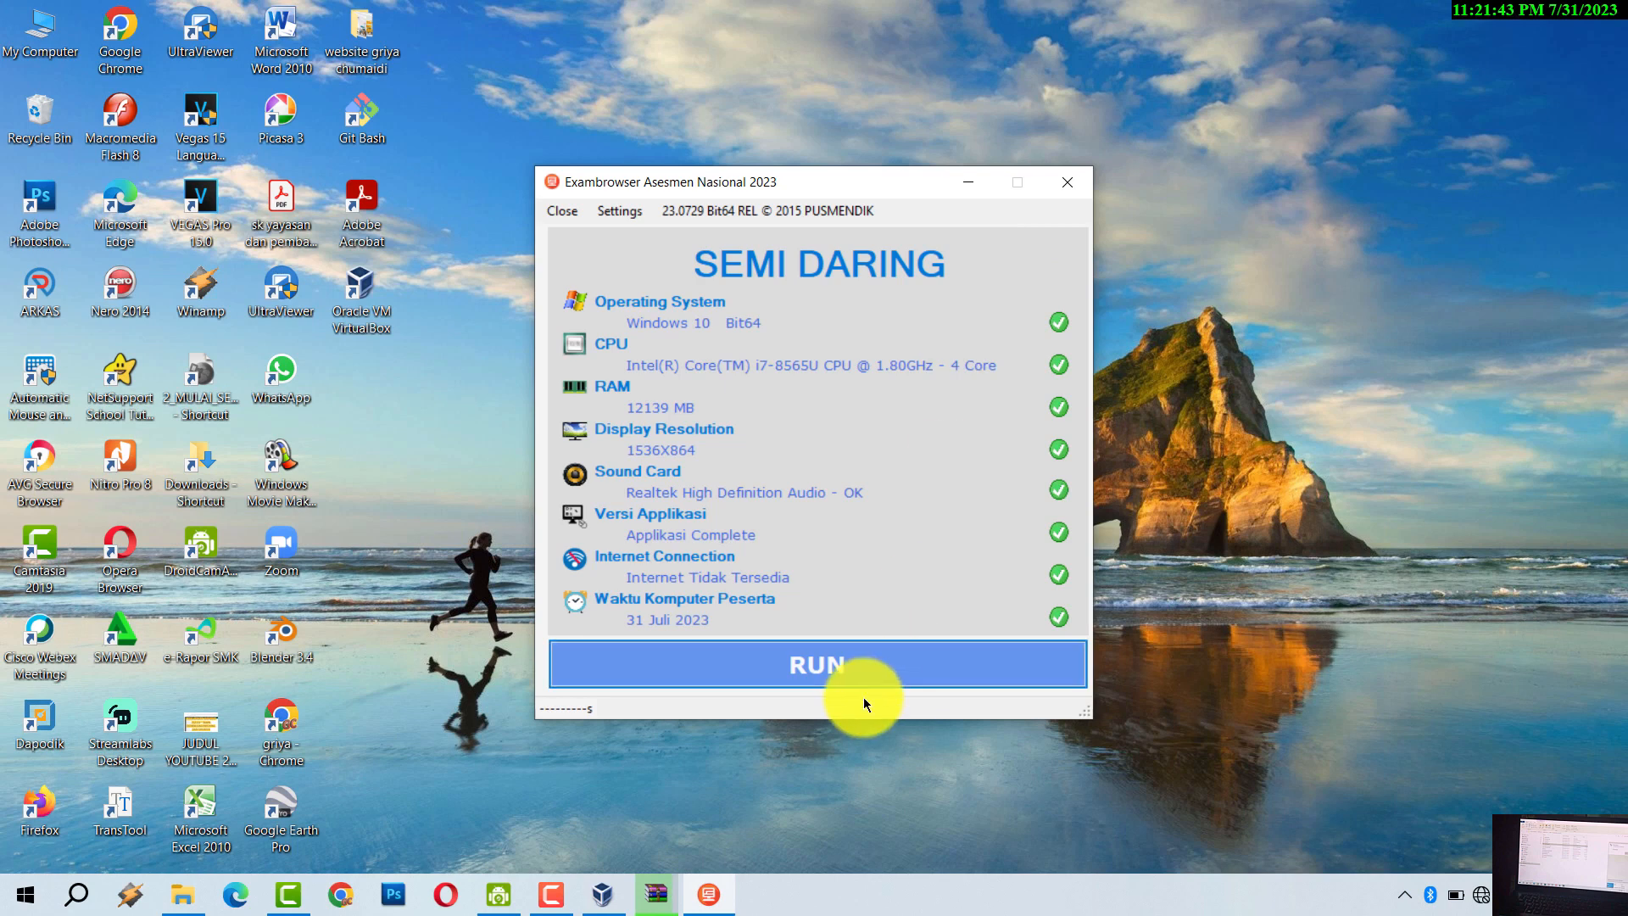
left_click(826, 670)
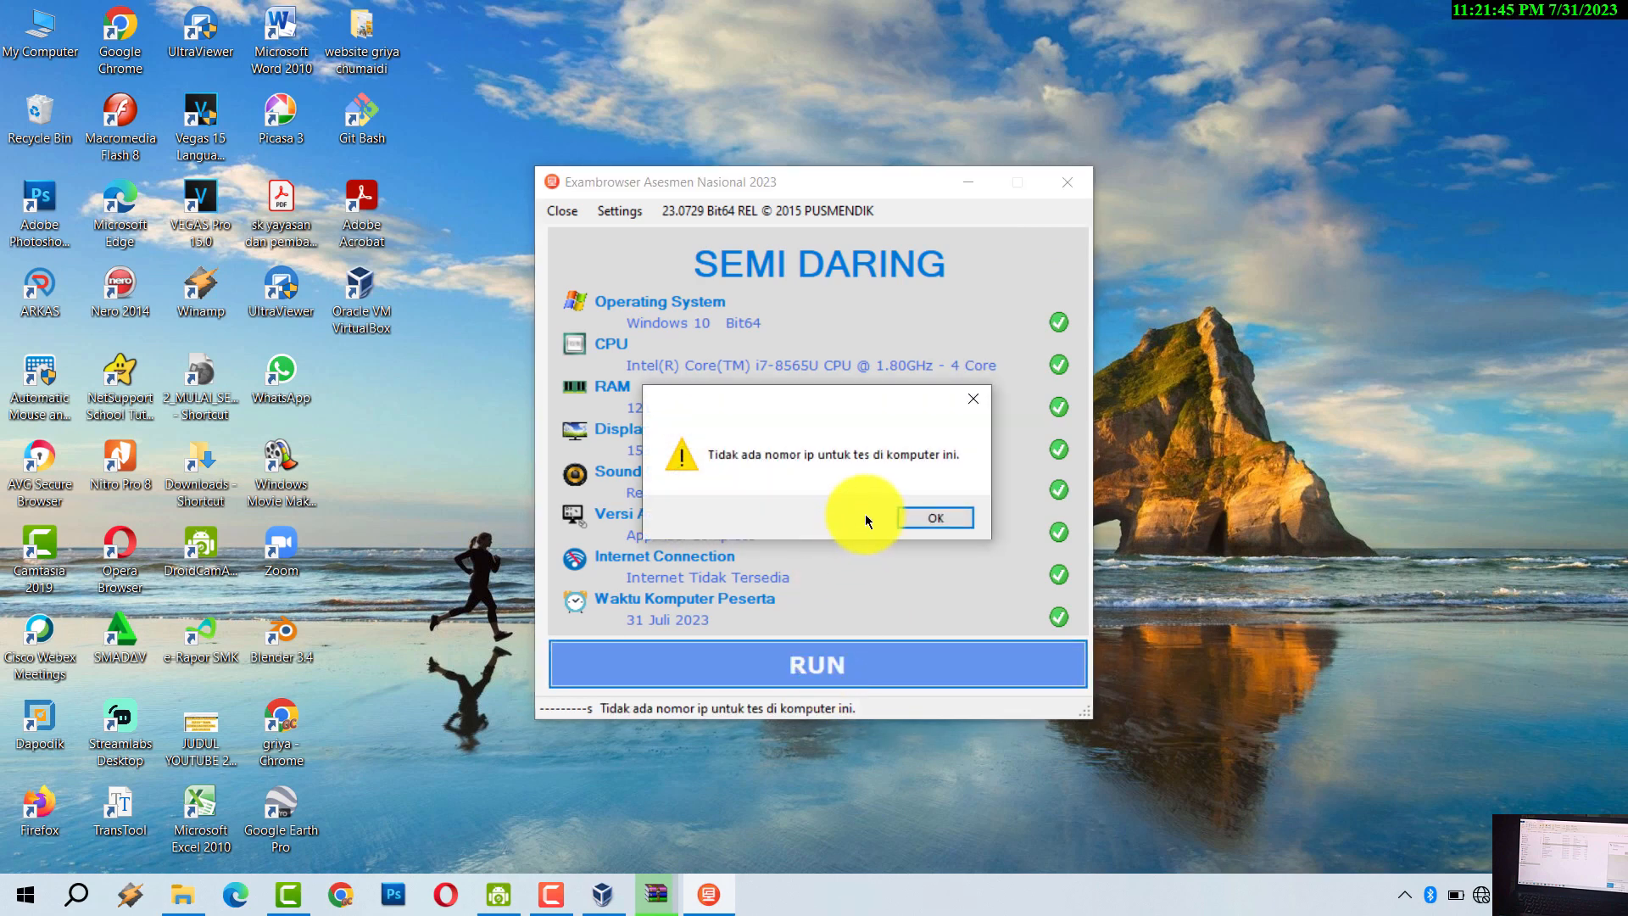
left_click(913, 517)
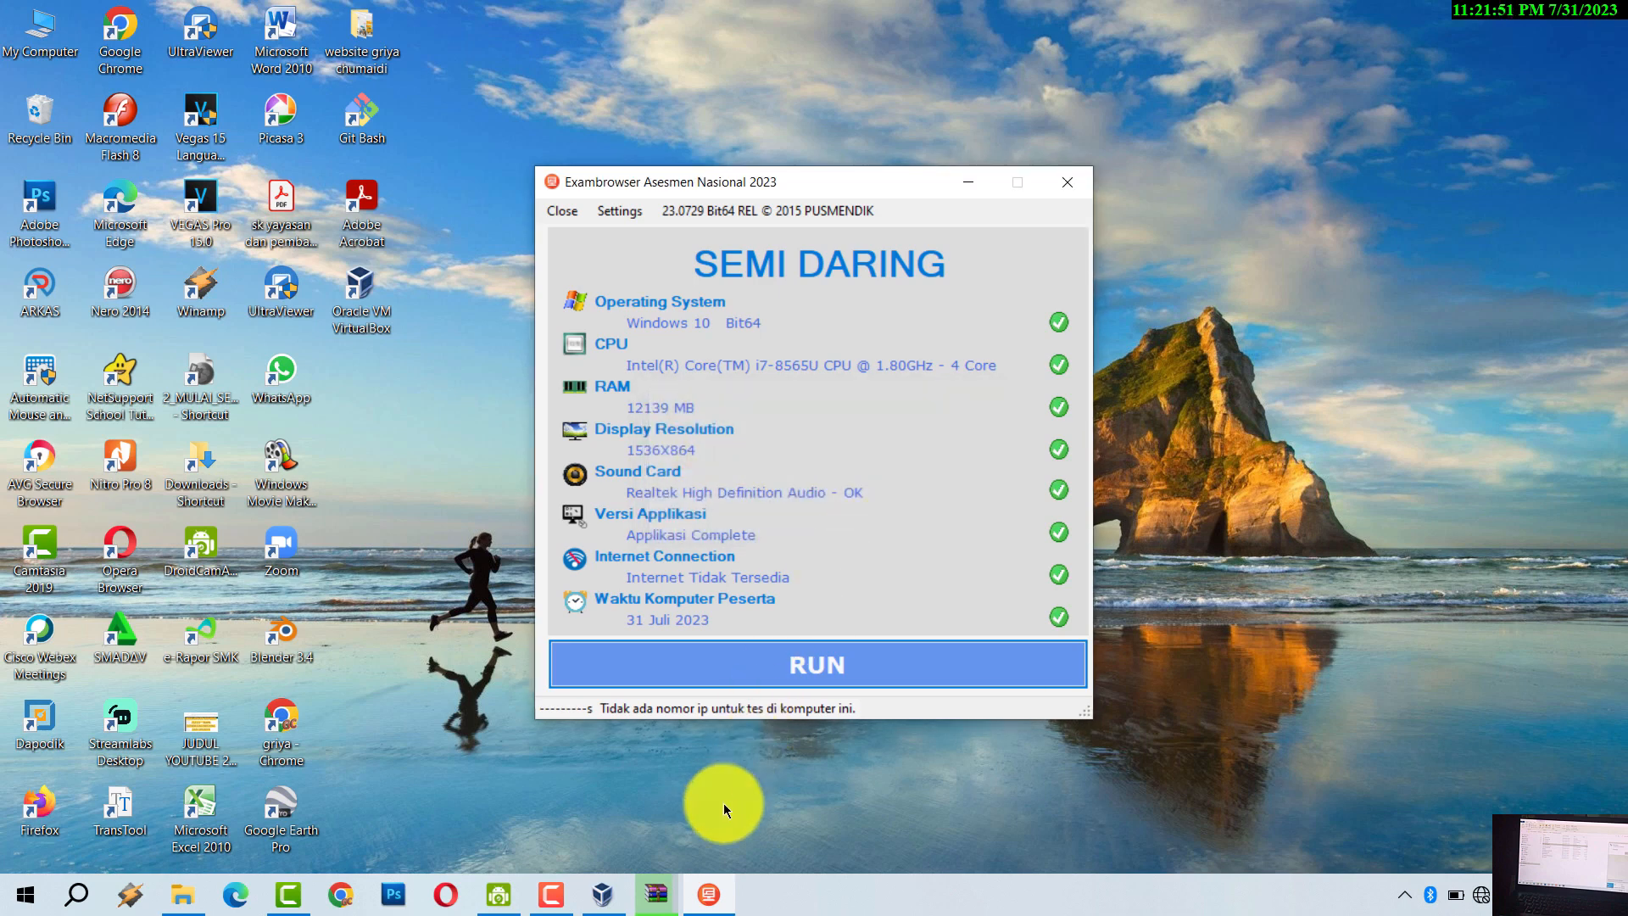
- Bring WinRAR's VHD_ANBK_2023_FRESH.vhd extraction progress window to the front
left_click(658, 900)
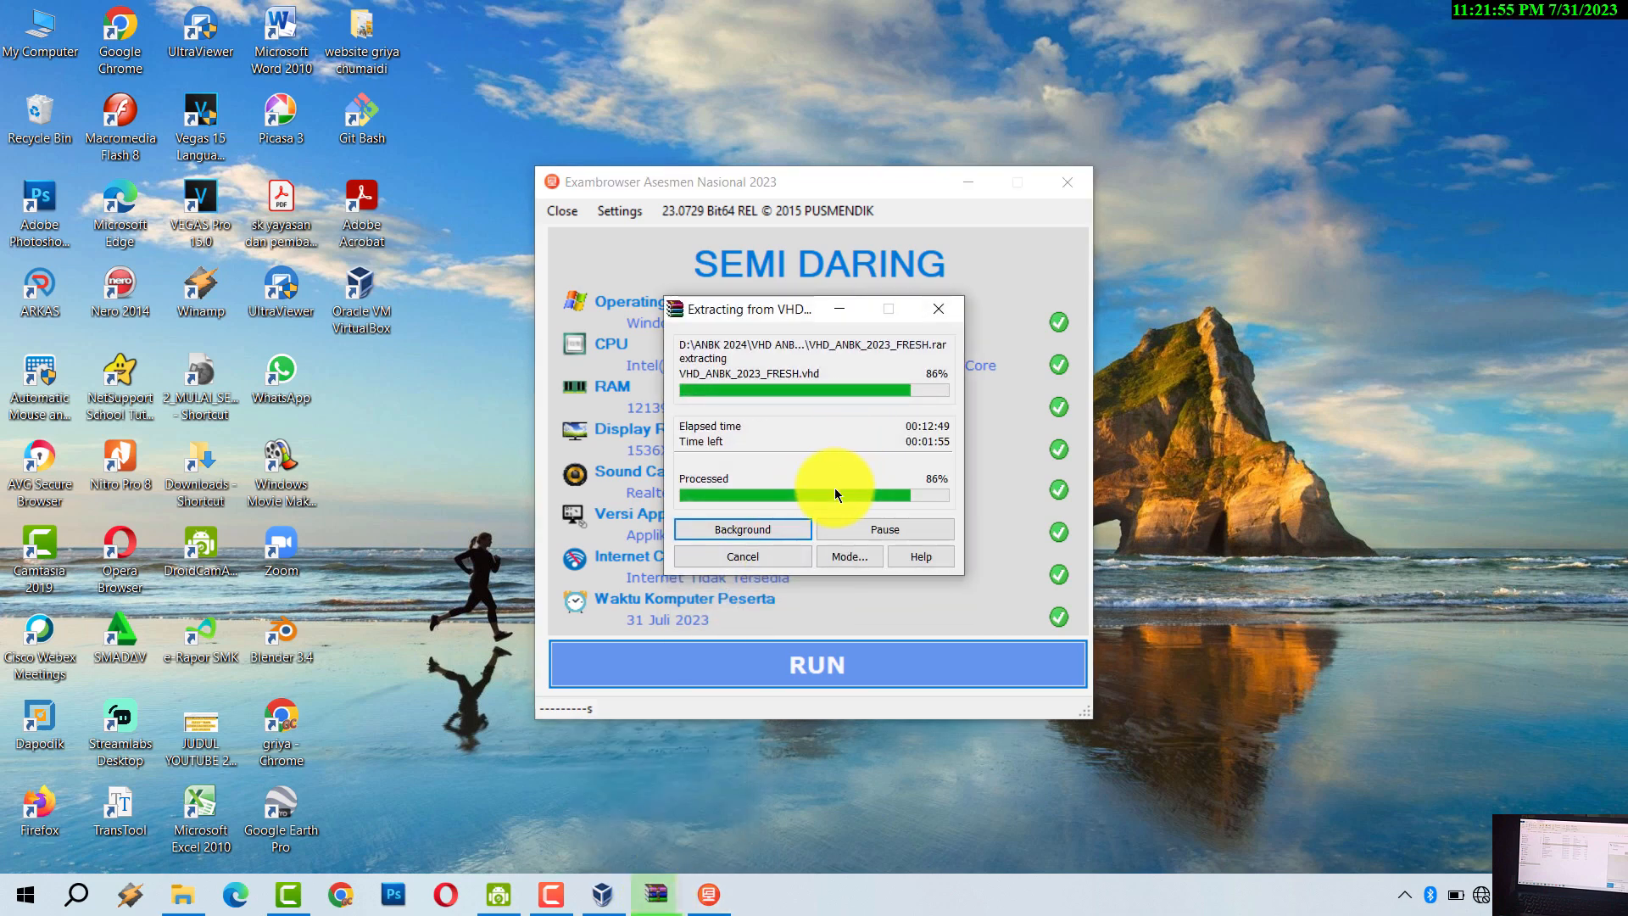